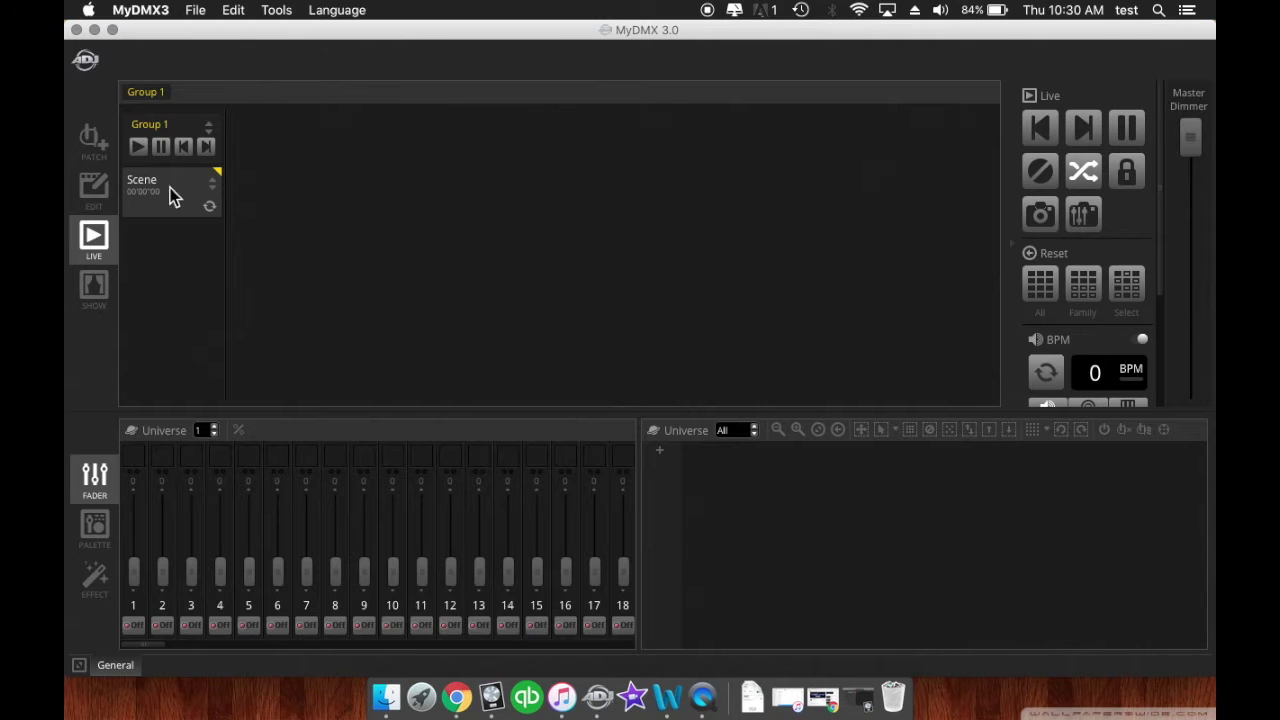
# Open the Patch view and look over the full channel grid of Universe 1.
pyautogui.click(92, 138)
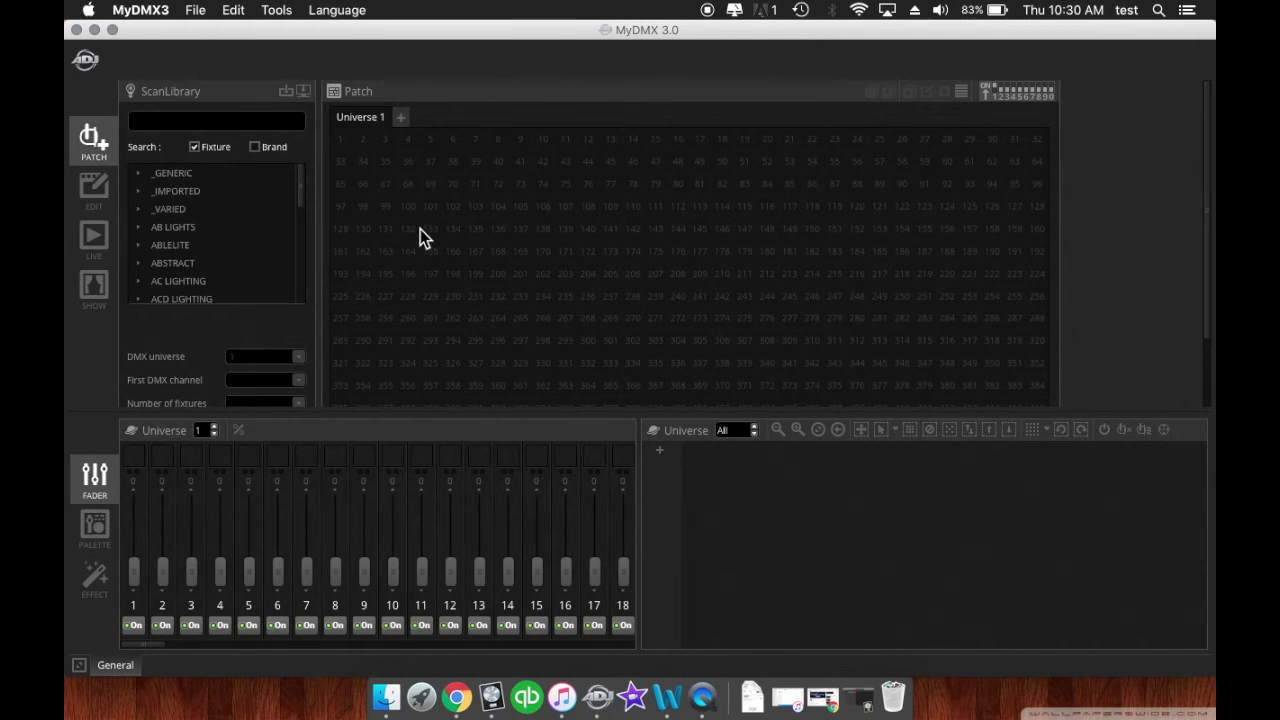
pyautogui.scroll(-2, 424, 216)
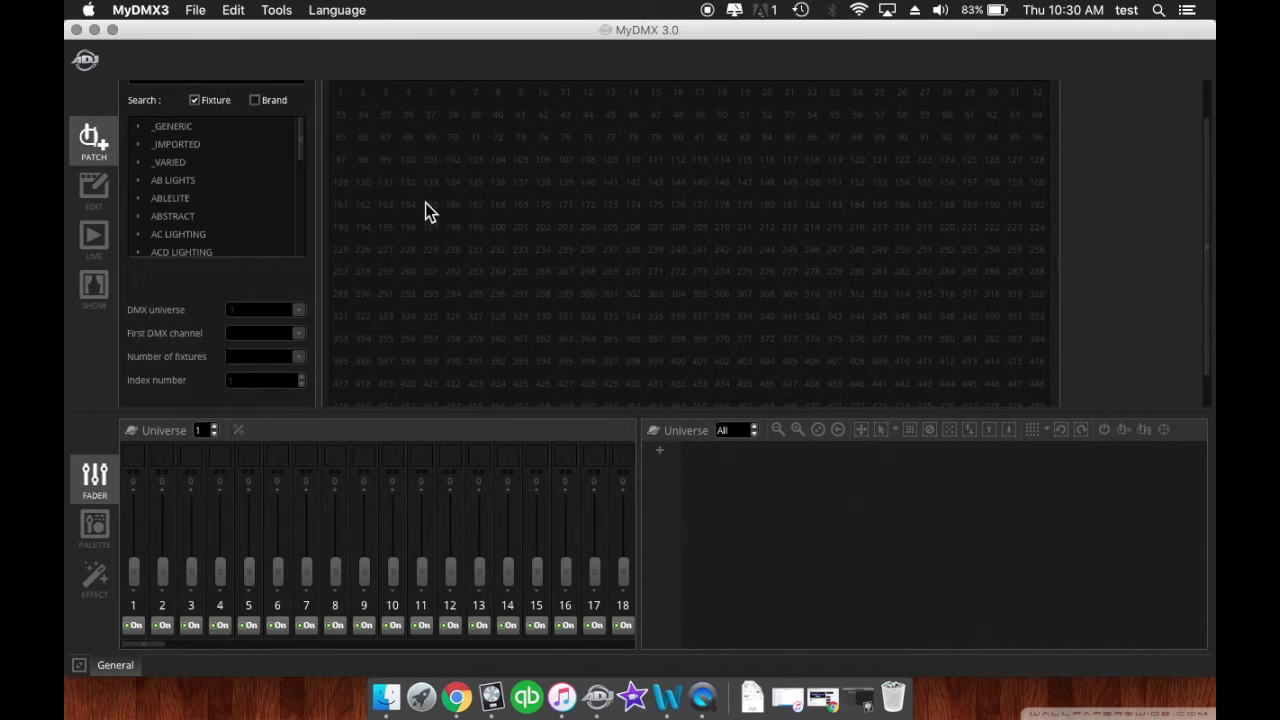
pyautogui.scroll(2, 600, 196)
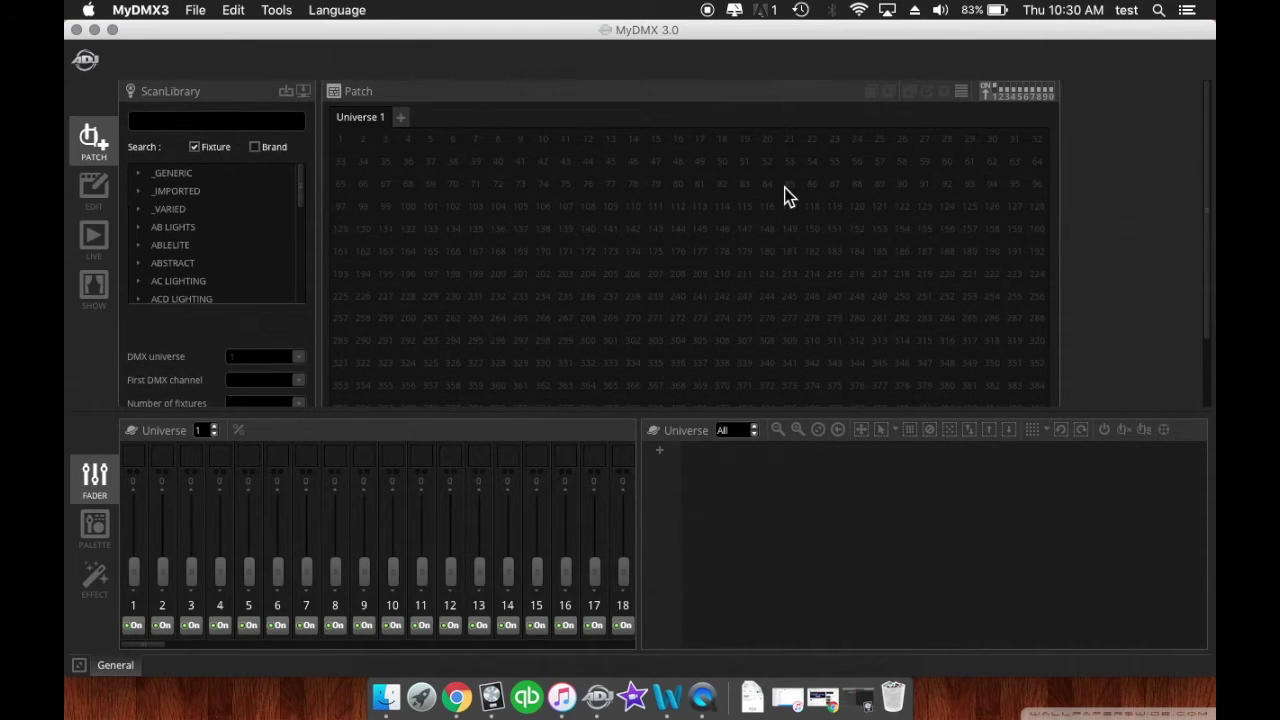
pyautogui.scroll(-4, 785, 196)
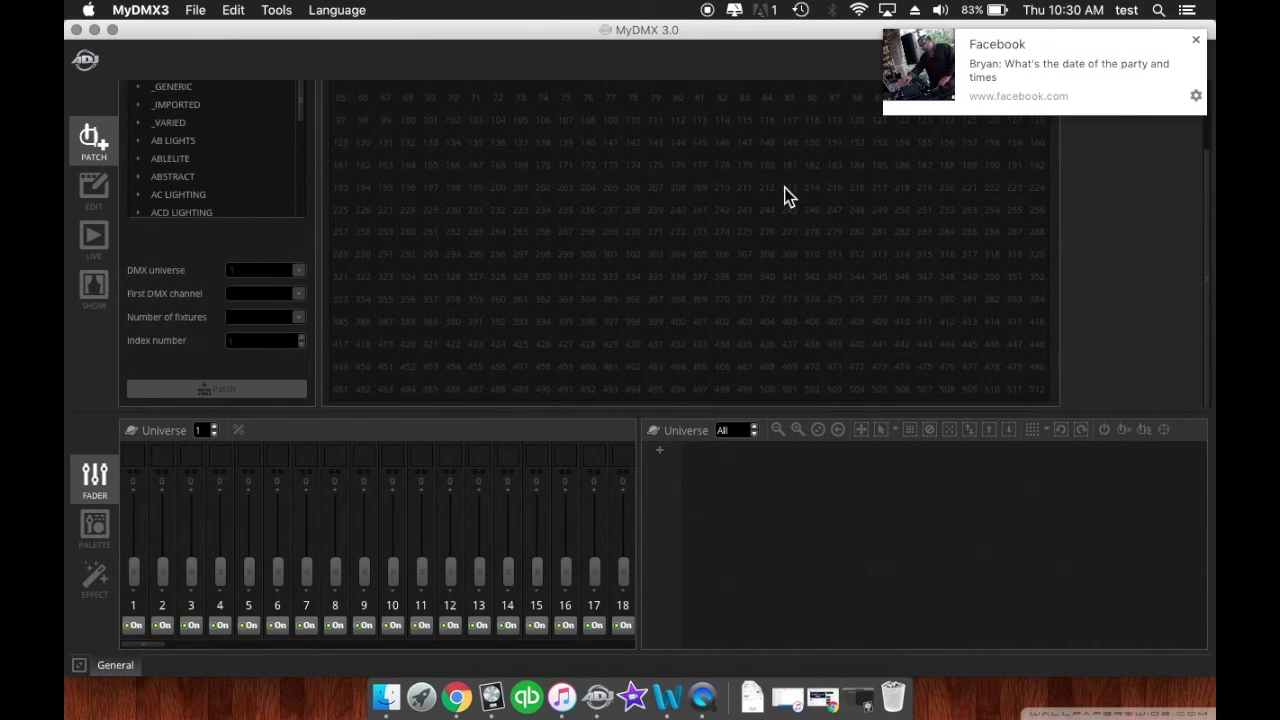
pyautogui.click(1195, 40)
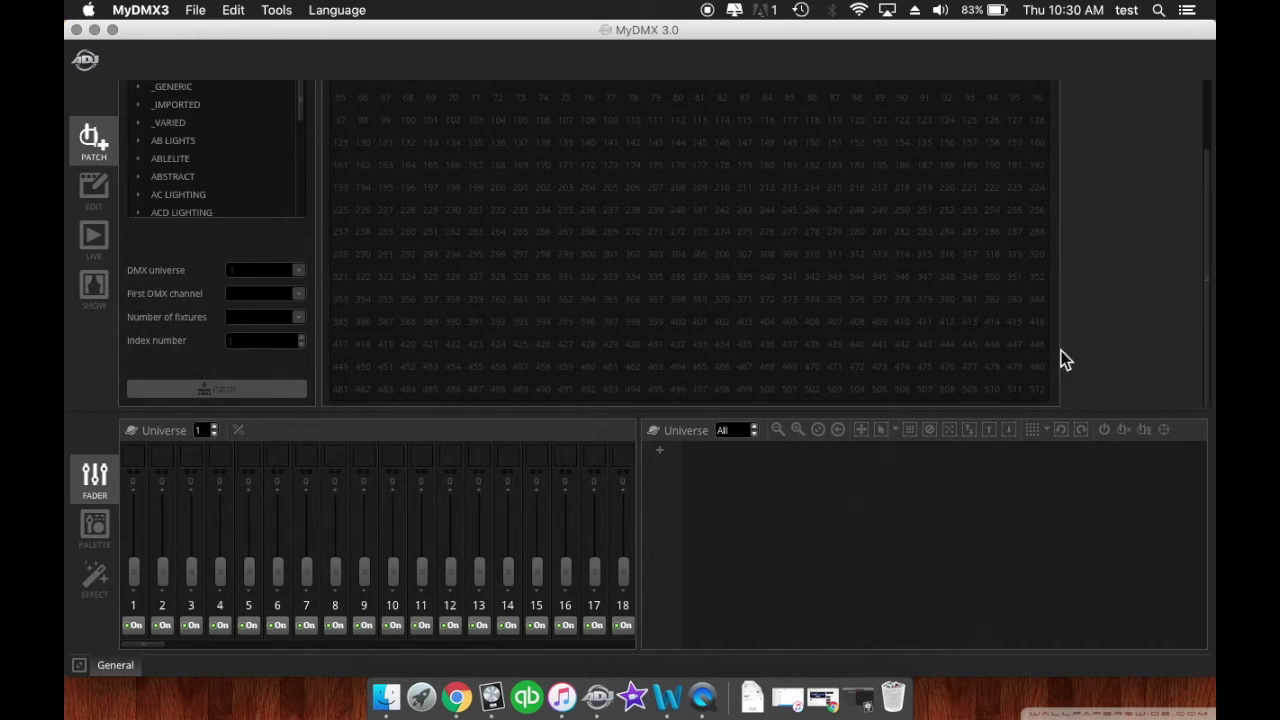
pyautogui.scroll(4, 984, 368)
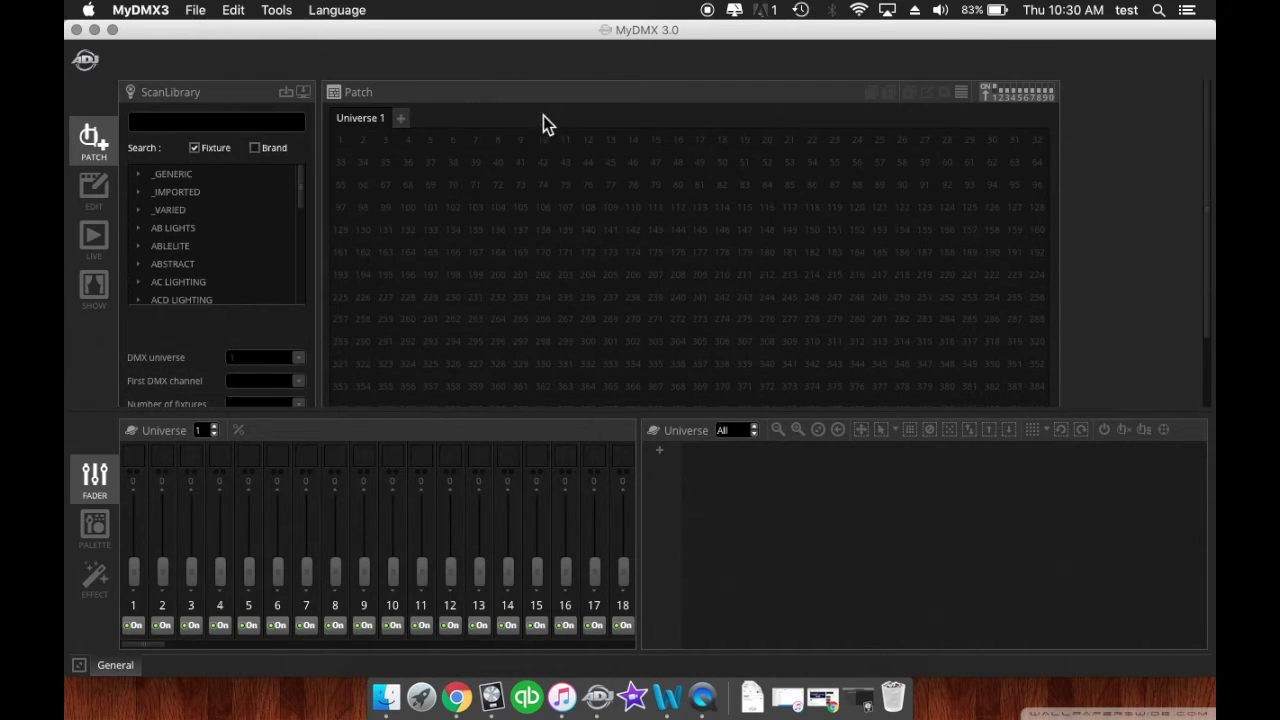
# Add extra DMX universes beside Universe 1 in the patch and remove them again.
pyautogui.click(400, 119)
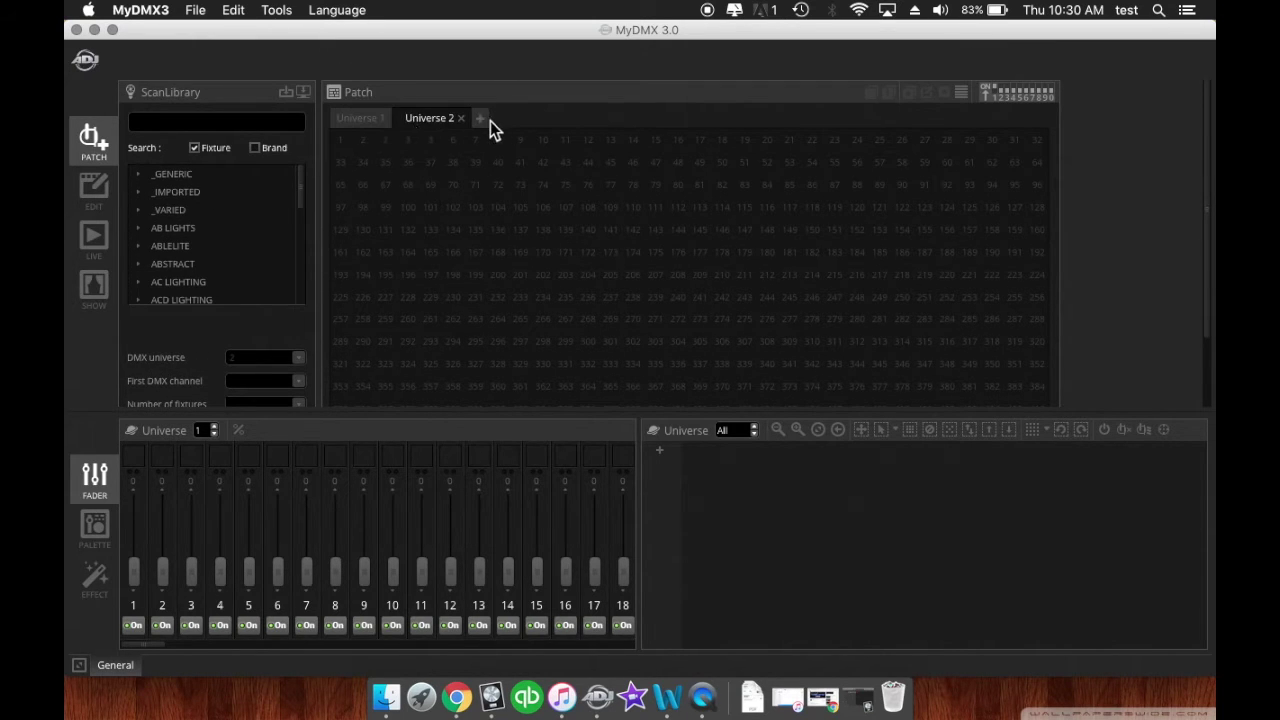
pyautogui.click(482, 120)
pyautogui.click(431, 117)
pyautogui.click(460, 120)
pyautogui.click(461, 119)
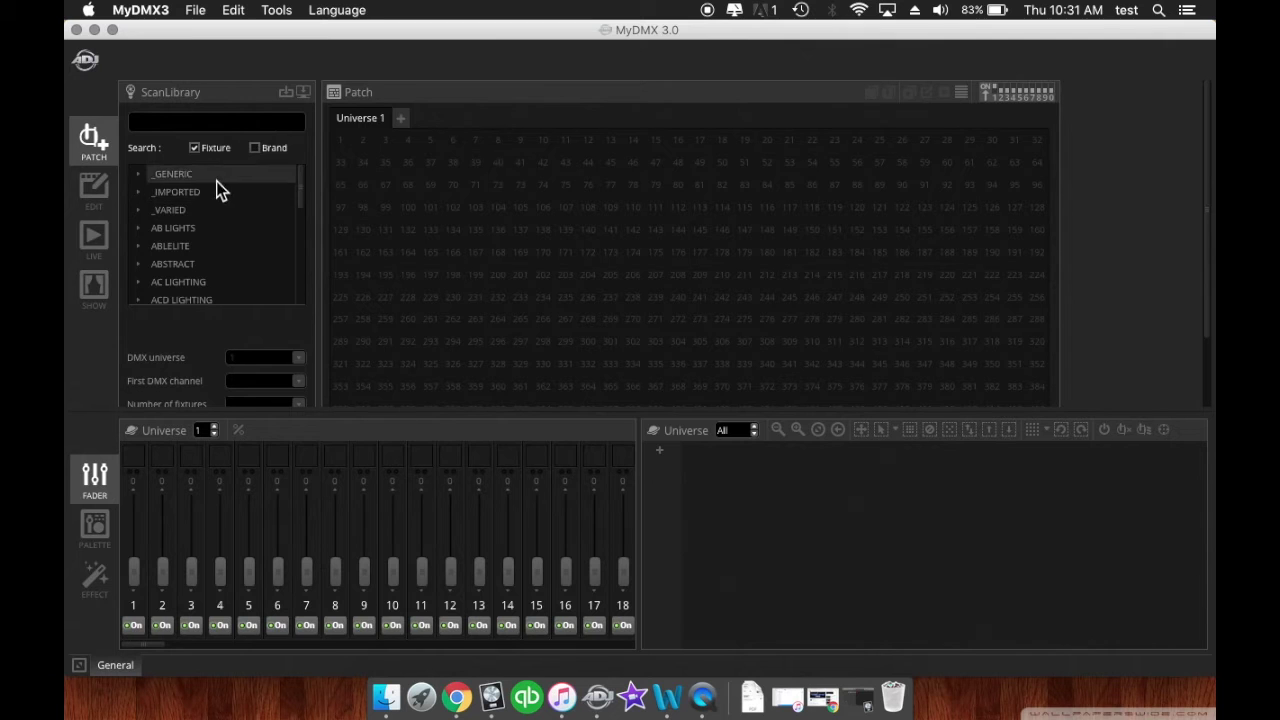
# Browse the manufacturer list in the fixture library from _GENERIC through to ZAP TECHNOLOGY.
pyautogui.click(175, 176)
pyautogui.scroll(-10, 174, 214)
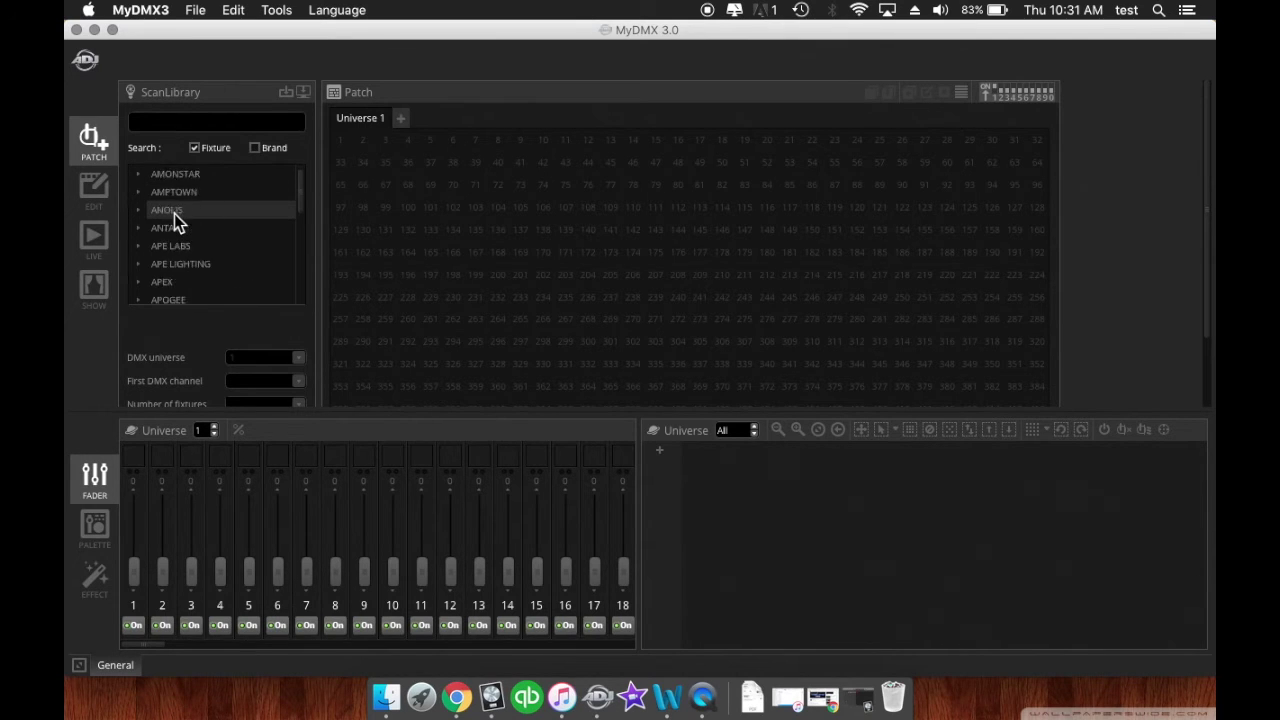
pyautogui.scroll(-15, 174, 214)
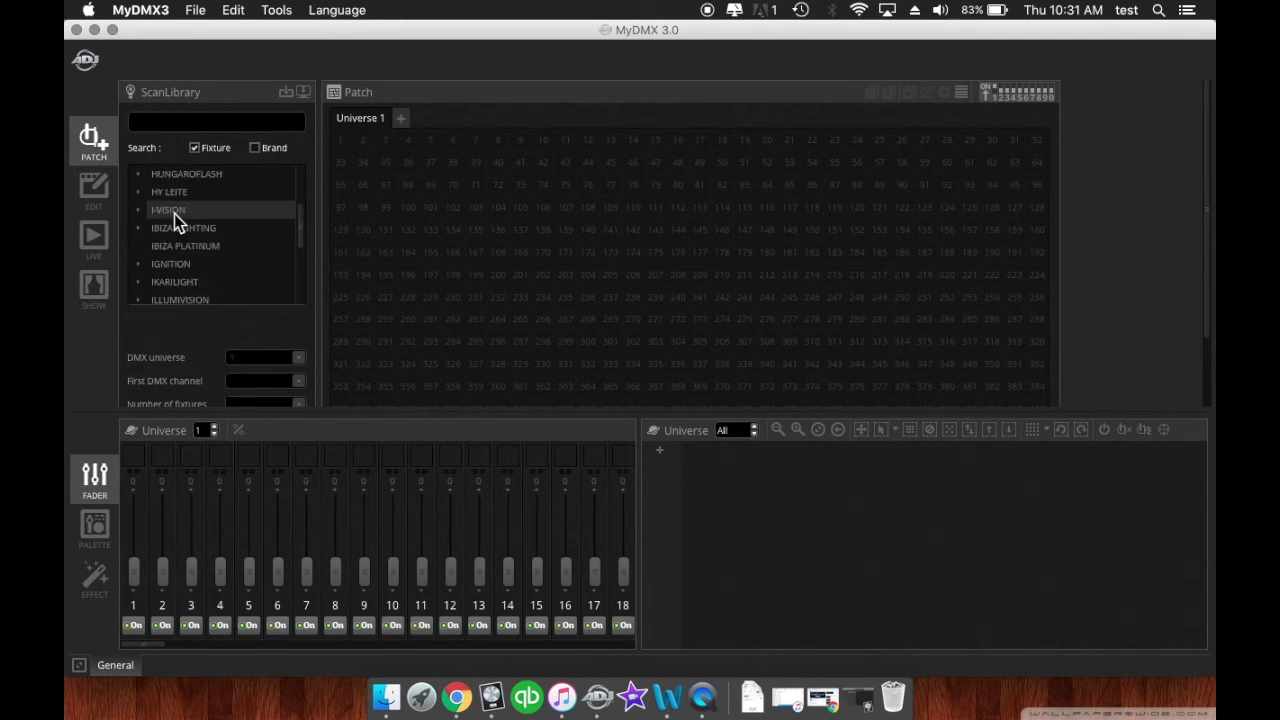
pyautogui.scroll(-15, 174, 214)
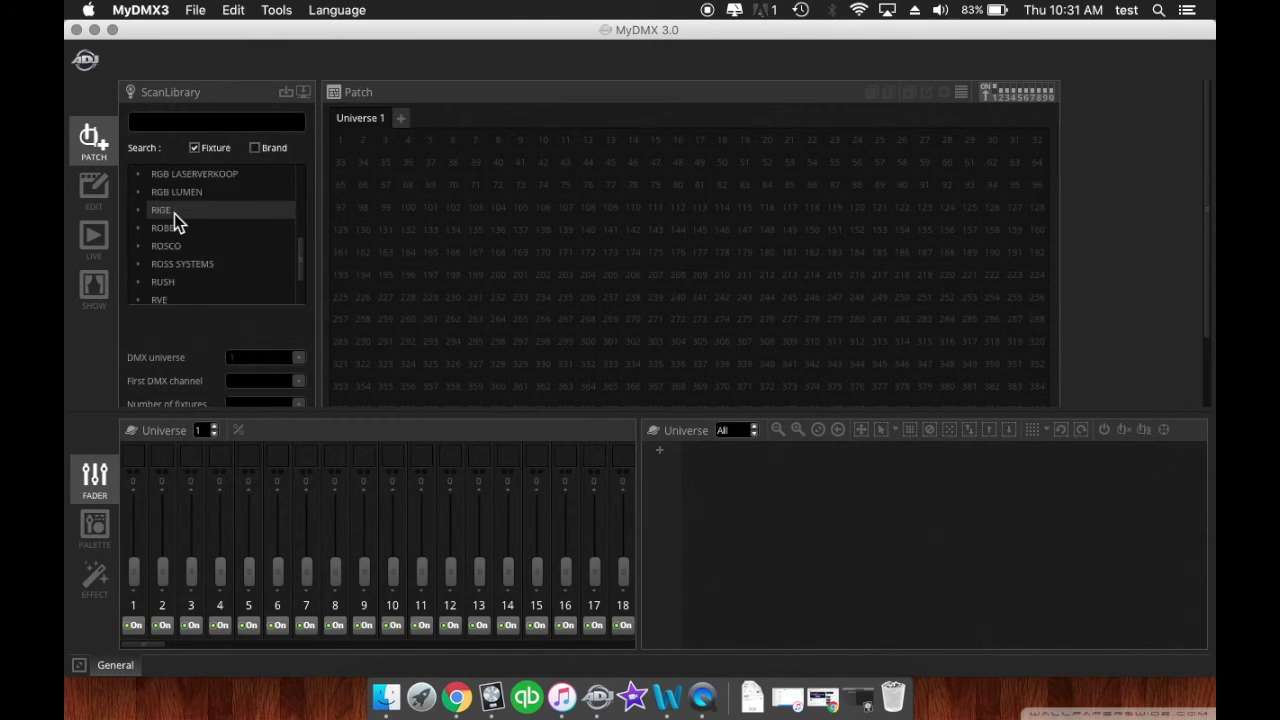
pyautogui.scroll(-5, 177, 210)
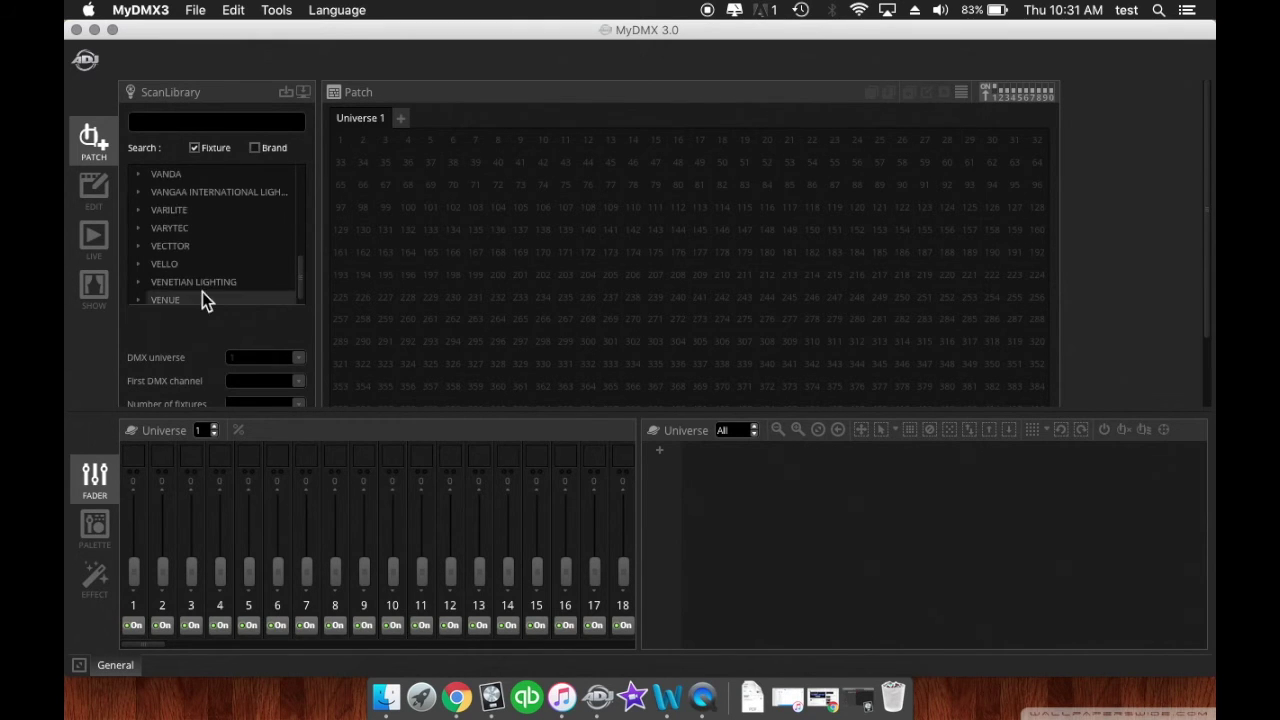
pyautogui.scroll(-5, 202, 292)
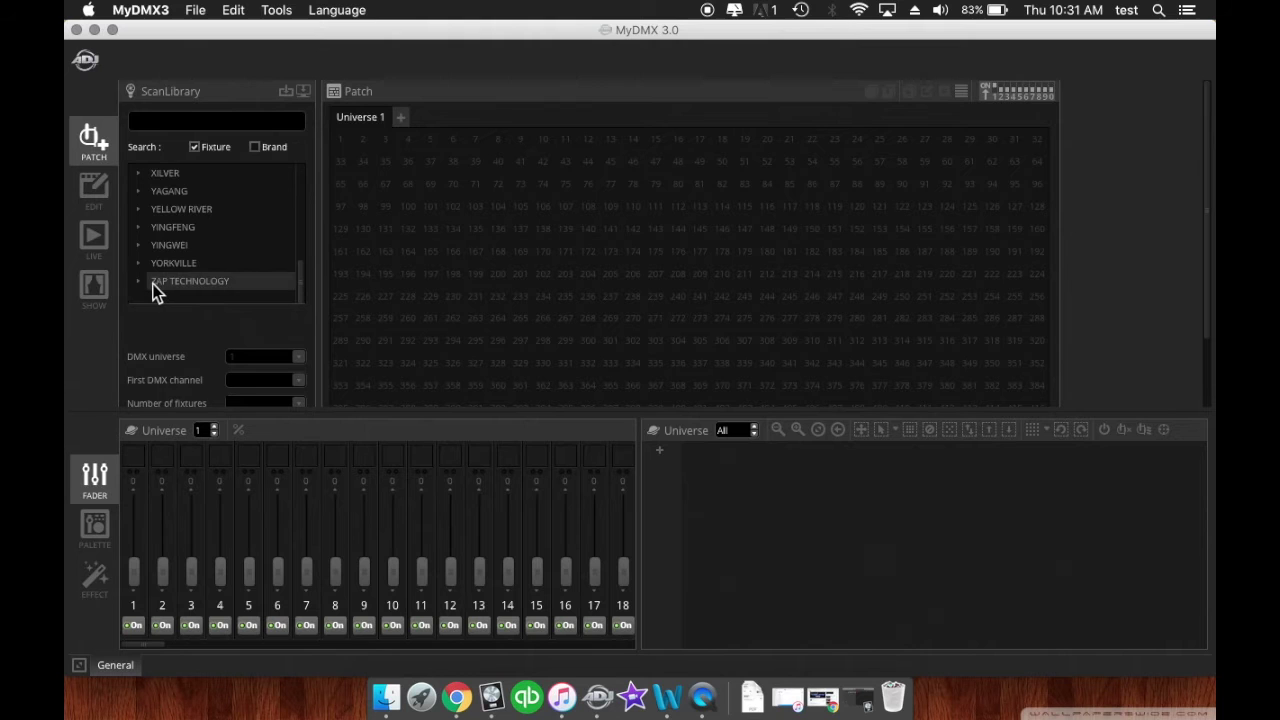
pyautogui.scroll(10, 148, 288)
pyautogui.scroll(10, 145, 290)
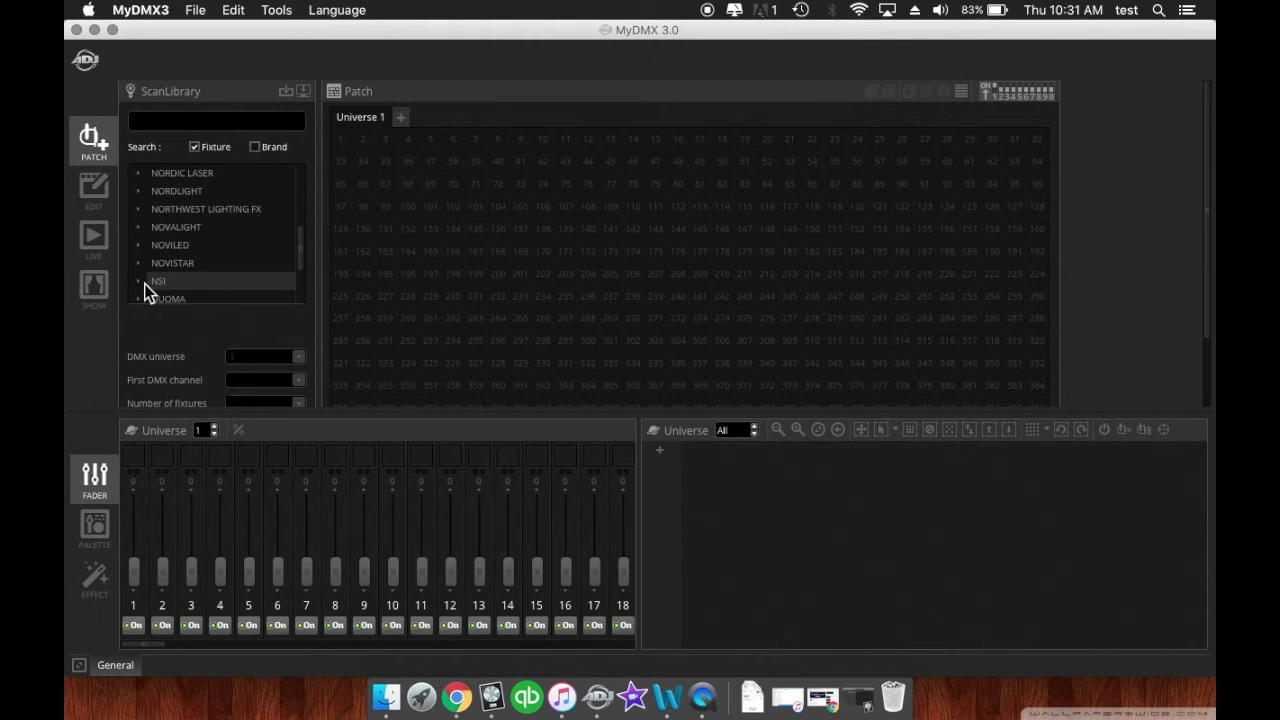
pyautogui.scroll(3, 145, 290)
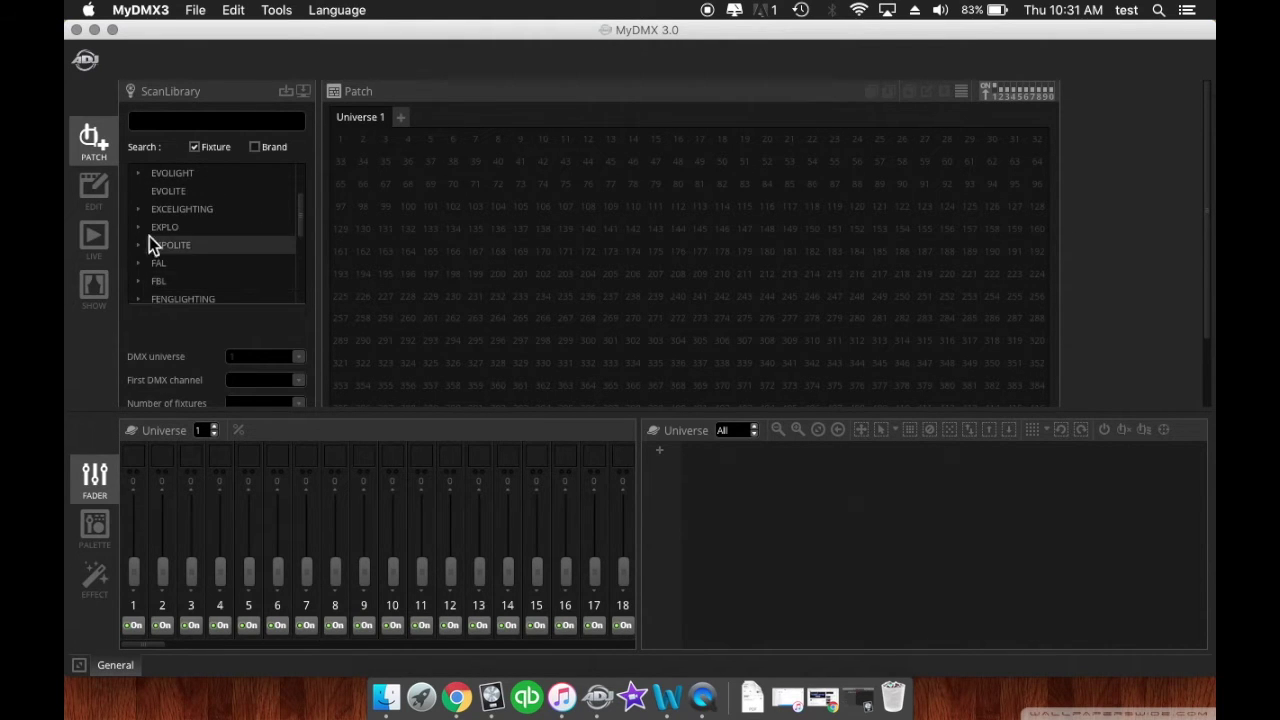
# Expand the EXPOLITE manufacturer, check one of its entries, and return to the beginning of the library list.
pyautogui.click(136, 245)
pyautogui.click(166, 260)
pyautogui.scroll(-1, 166, 260)
pyautogui.scroll(3, 166, 260)
pyautogui.scroll(15, 166, 260)
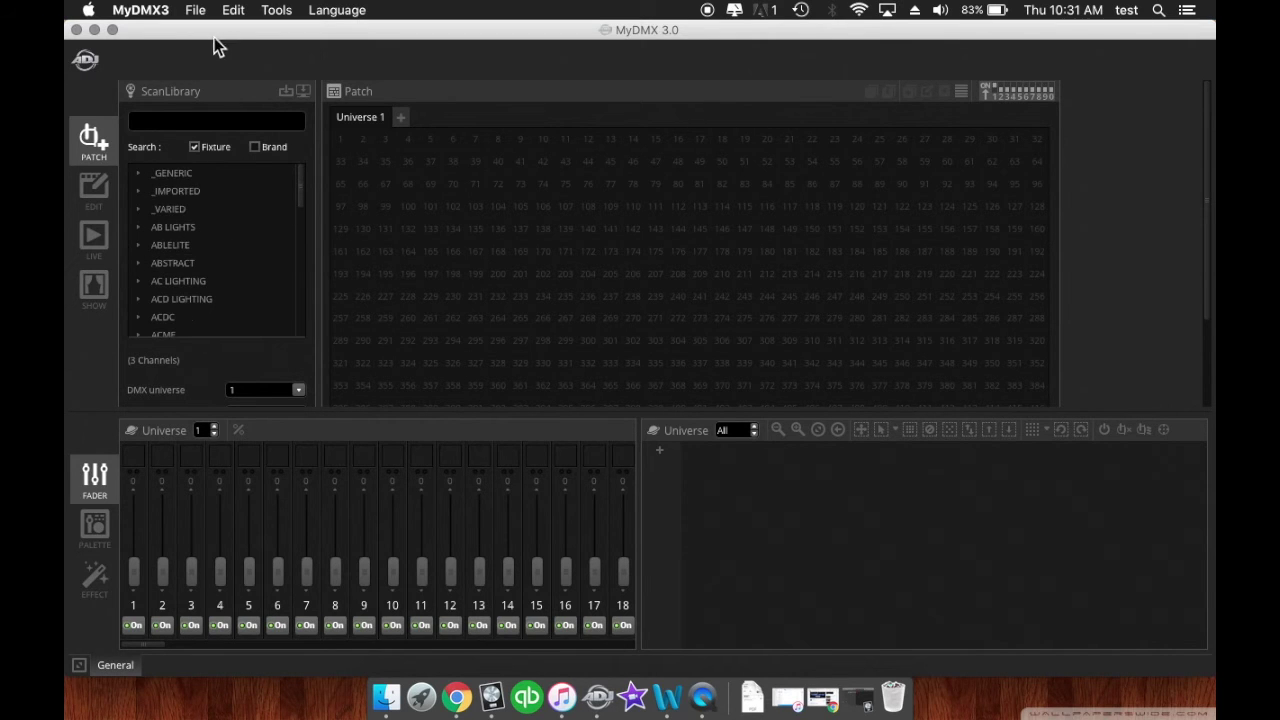
# Search the fixture library for "inno spo" and check the channel counts of inno spot pro and inno spot led.
pyautogui.click(152, 119)
pyautogui.write('inno')
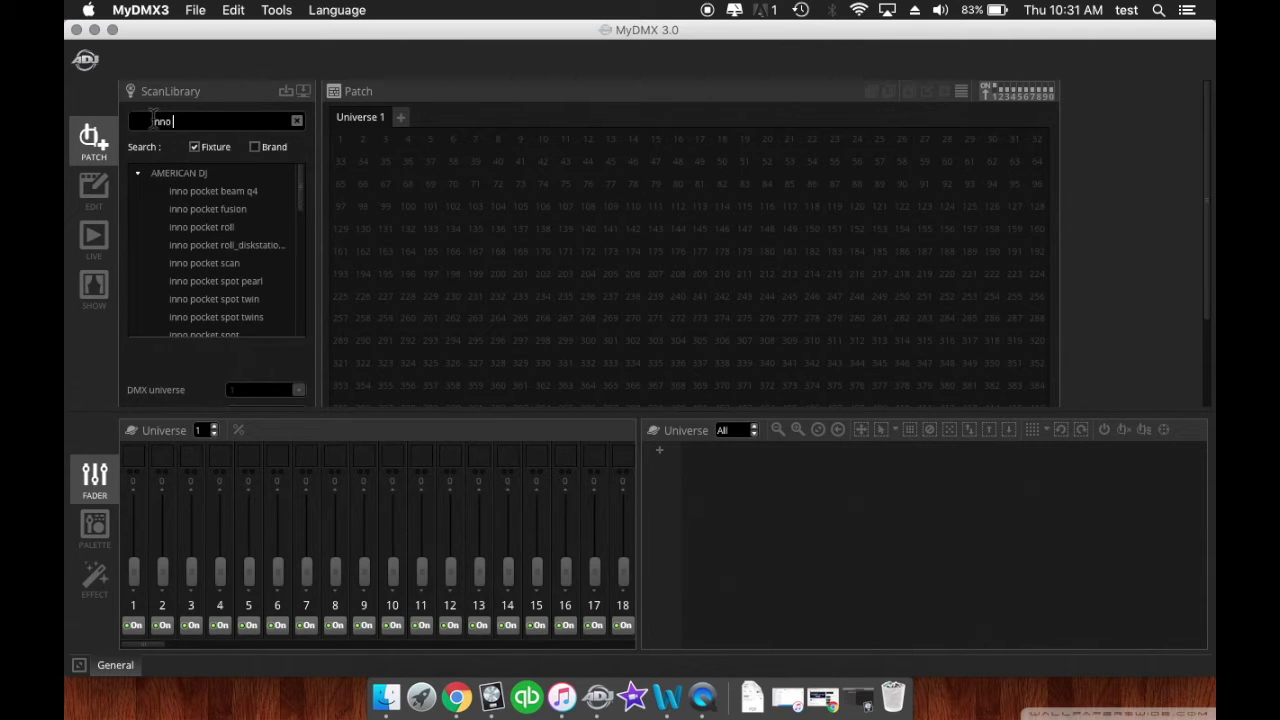
pyautogui.write(' spo')
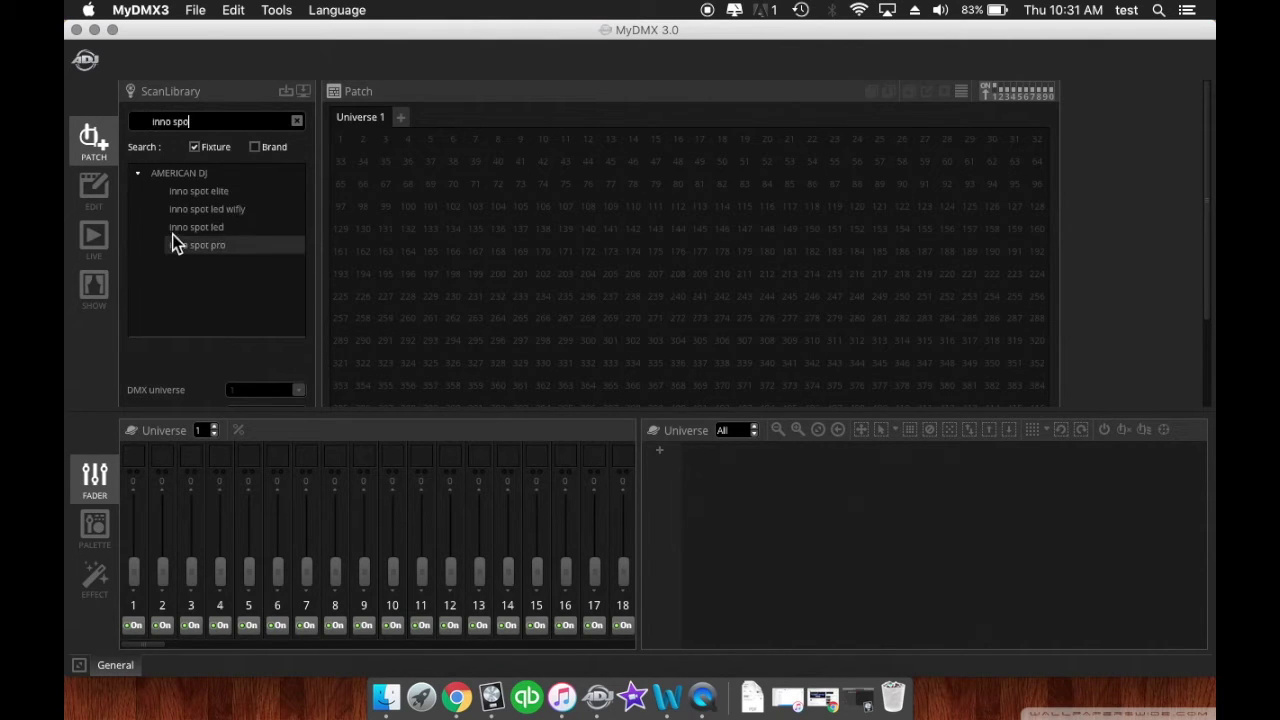
pyautogui.click(173, 243)
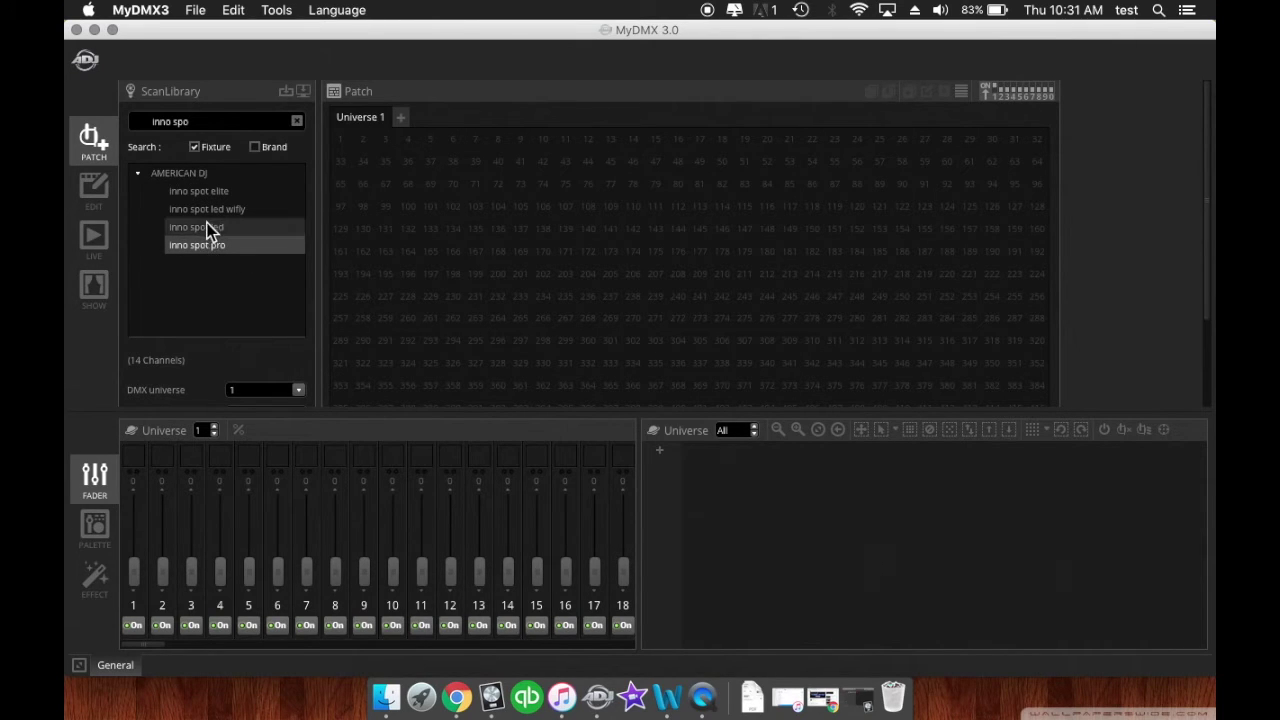
pyautogui.click(203, 230)
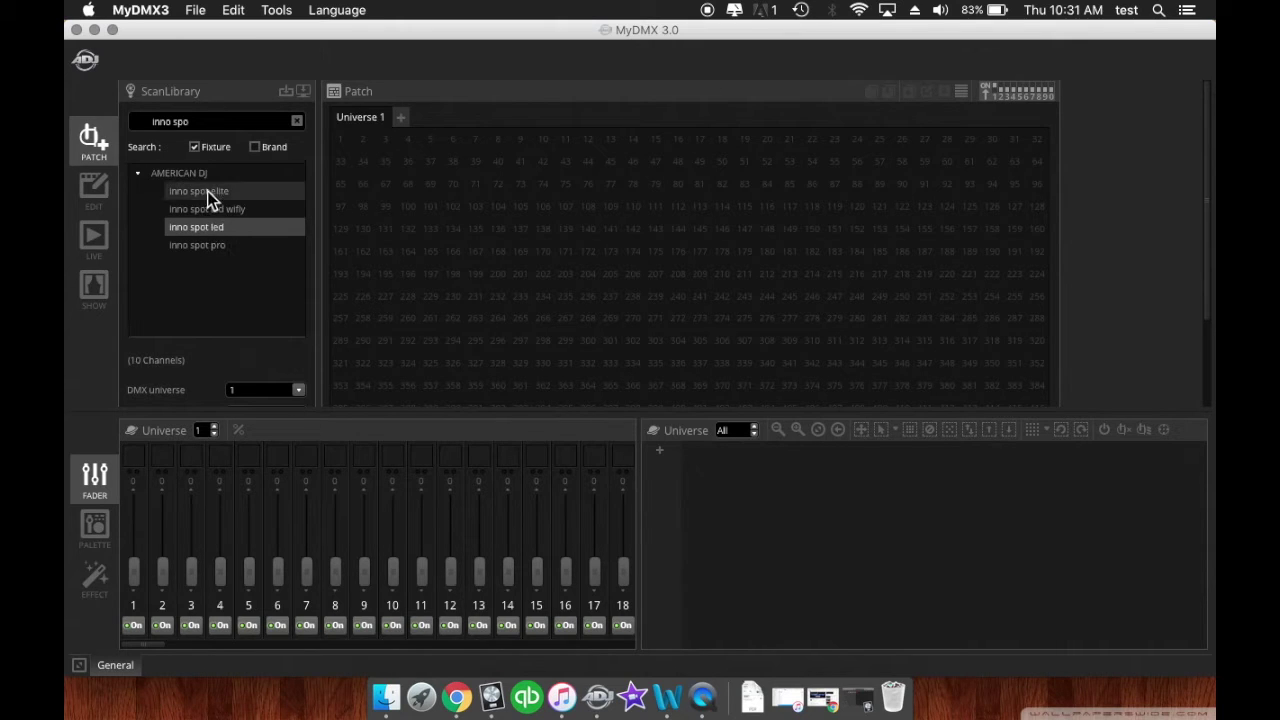
# Search the fixture library for "inno pocket" and expand the inno pocket beam q4 modes.
pyautogui.moveTo(215, 121); pyautogui.dragTo(177, 121)
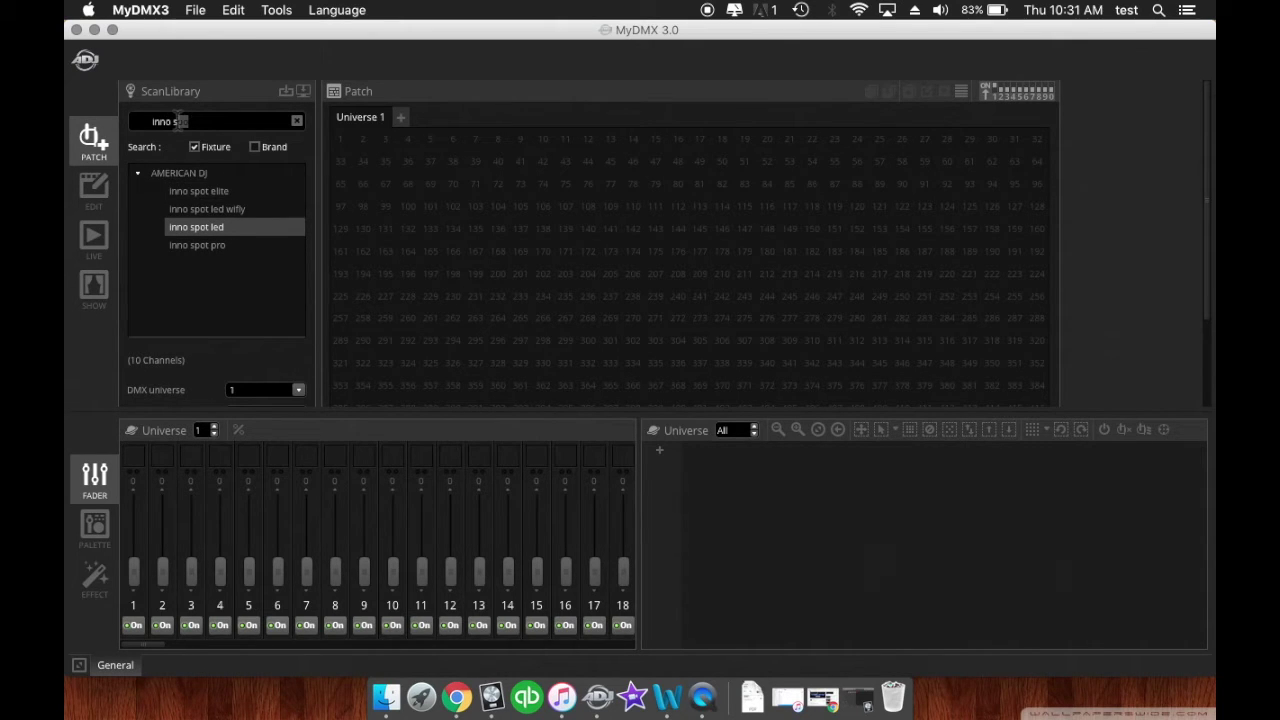
pyautogui.write('pocket')
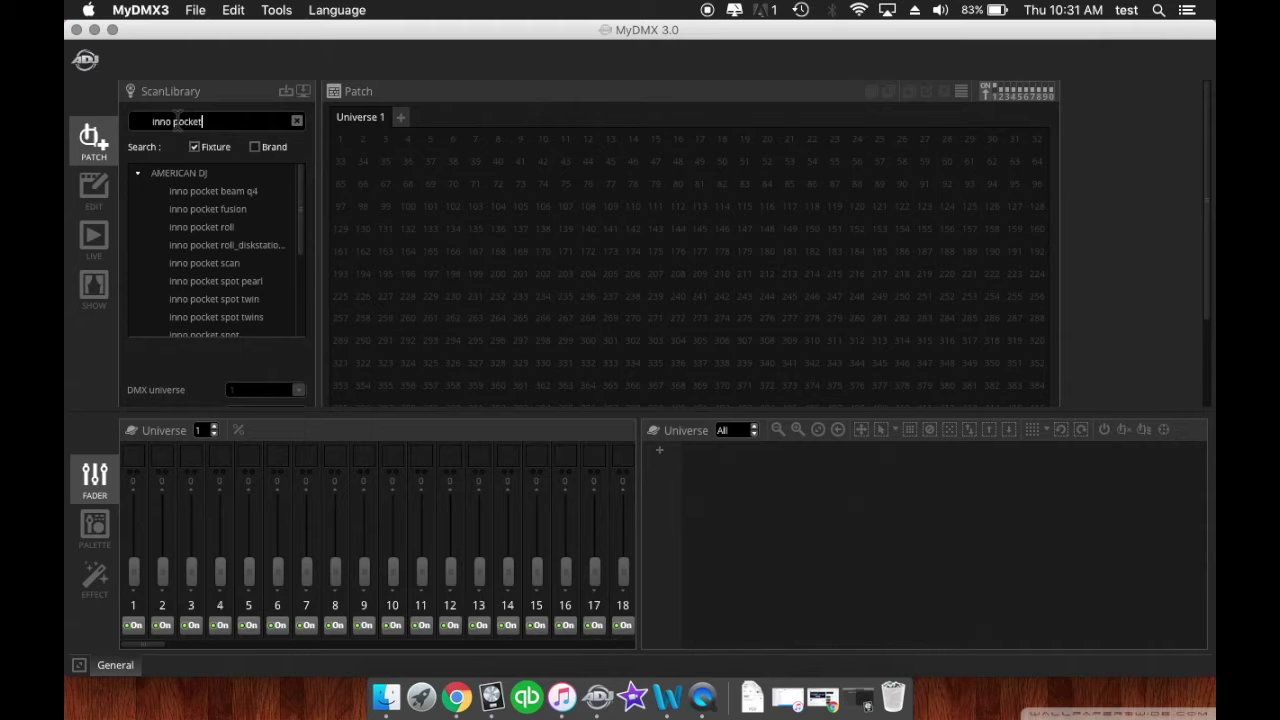
pyautogui.doubleClick(207, 192)
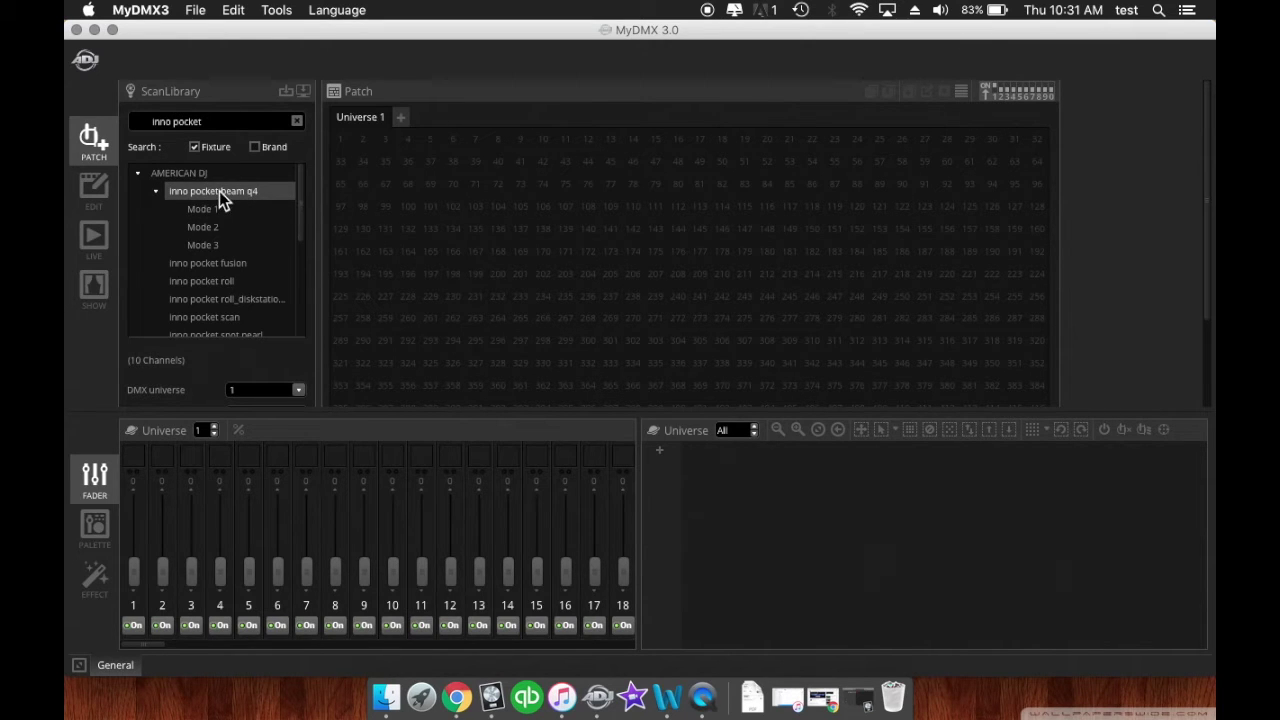
# Compare the channel counts of the inno pocket beam q4 modes and select Mode 2.
pyautogui.click(205, 210)
pyautogui.click(206, 229)
pyautogui.click(205, 250)
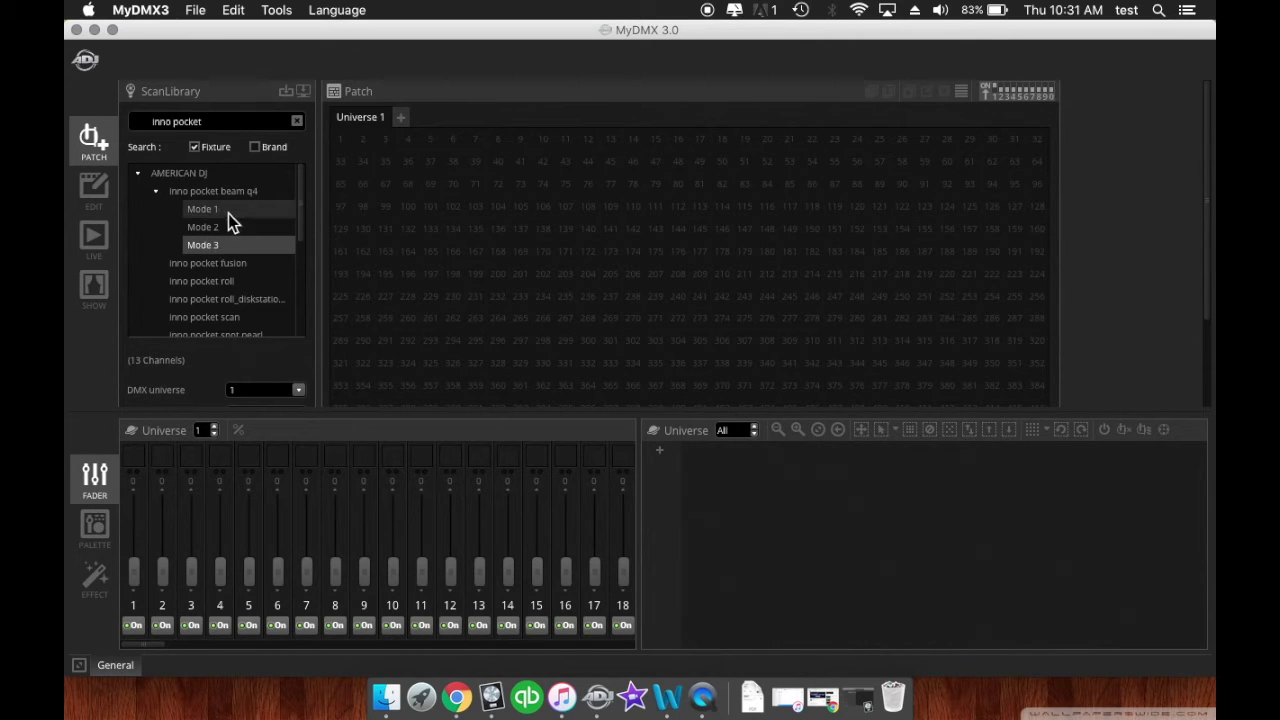
pyautogui.click(219, 211)
pyautogui.click(213, 224)
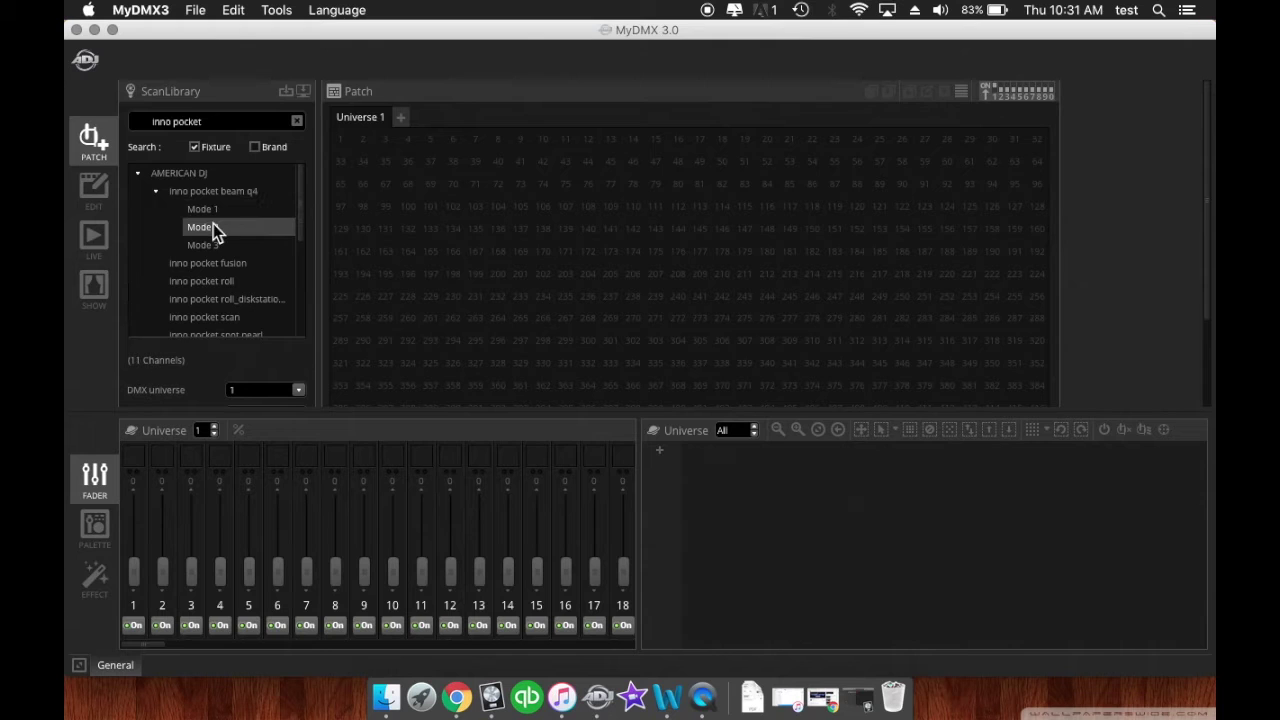
pyautogui.click(208, 246)
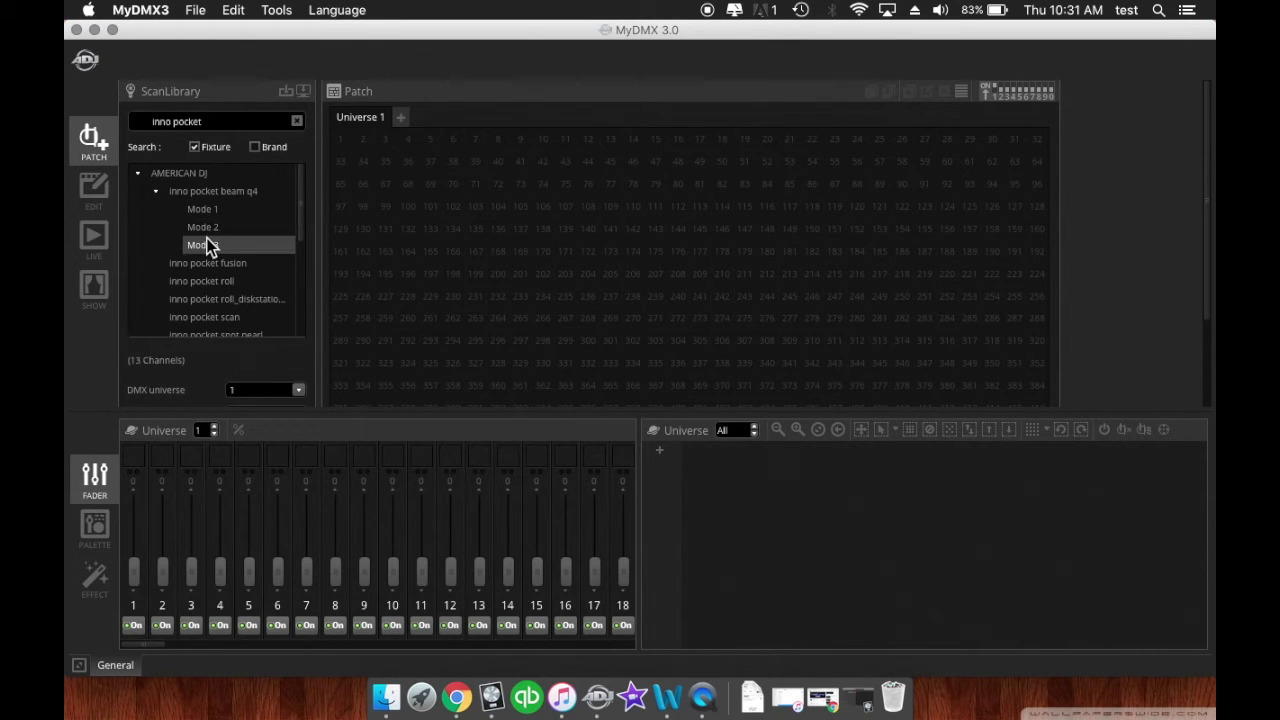
pyautogui.click(215, 227)
# Set the selected fixture's patch options to first DMX channel 10 and 4 fixtures, staying on DMX universe 1.
pyautogui.scroll(-3, 218, 230)
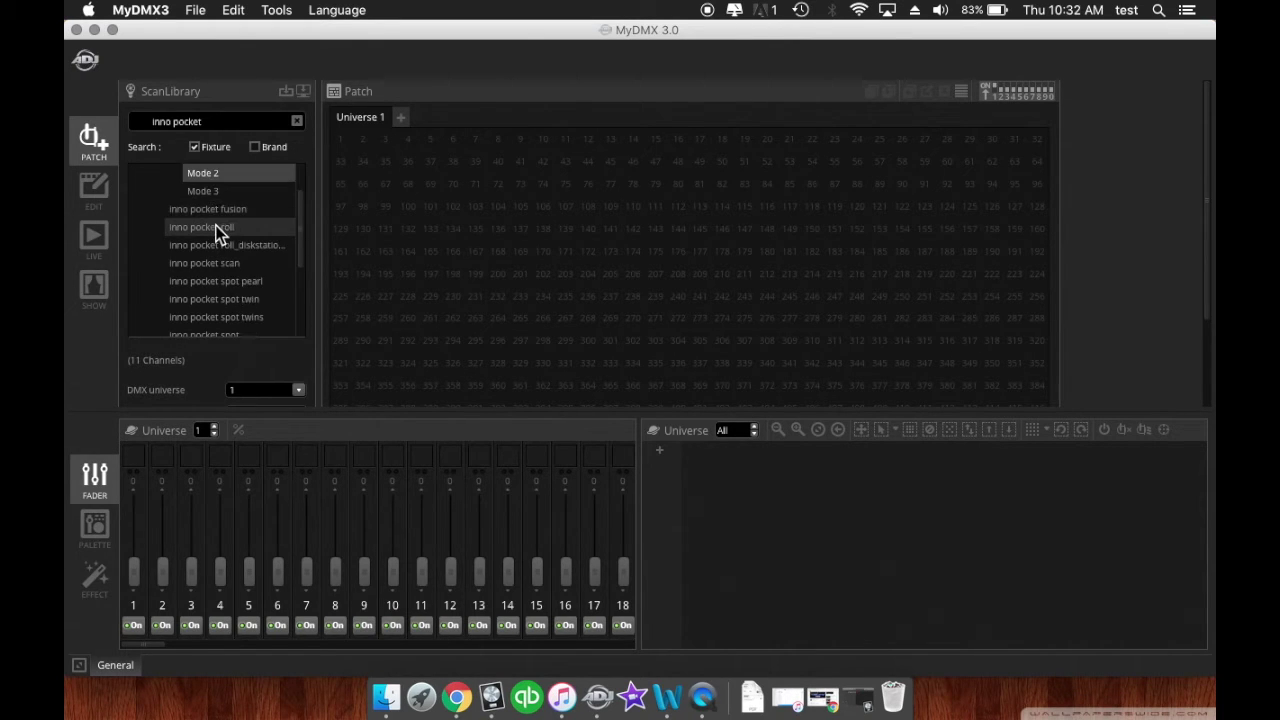
pyautogui.scroll(-3, 243, 370)
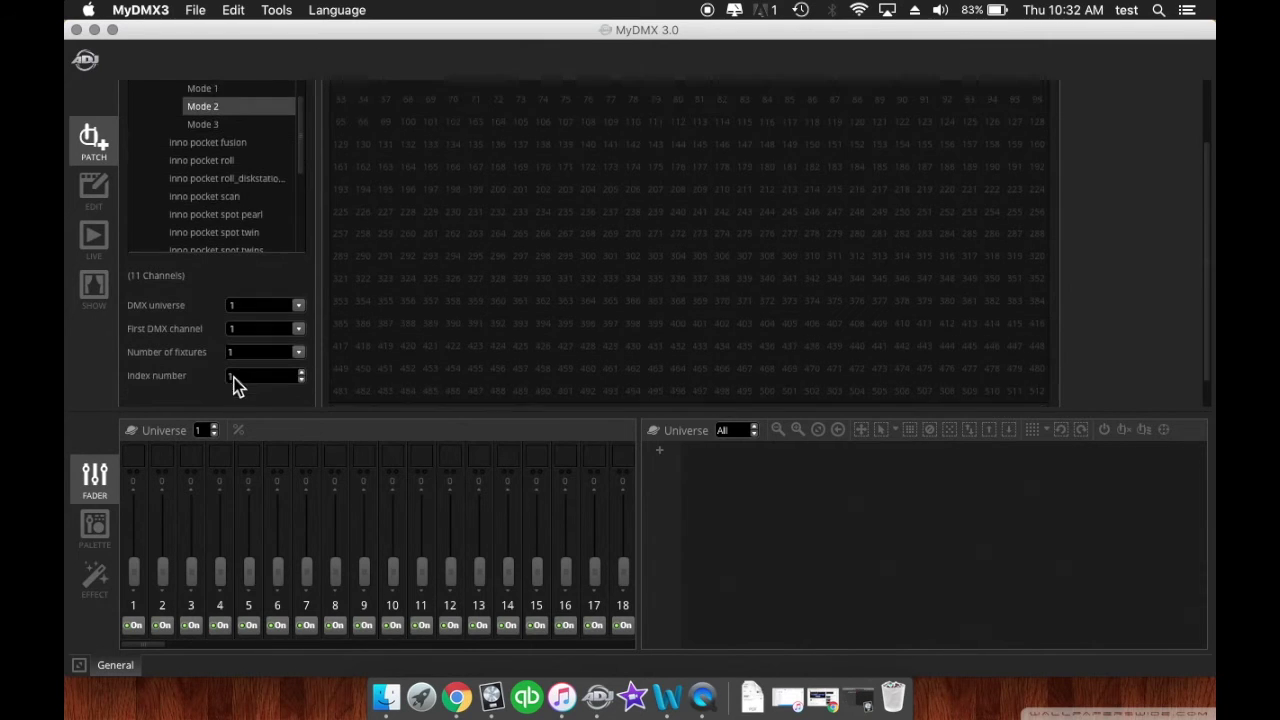
pyautogui.scroll(-1, 237, 387)
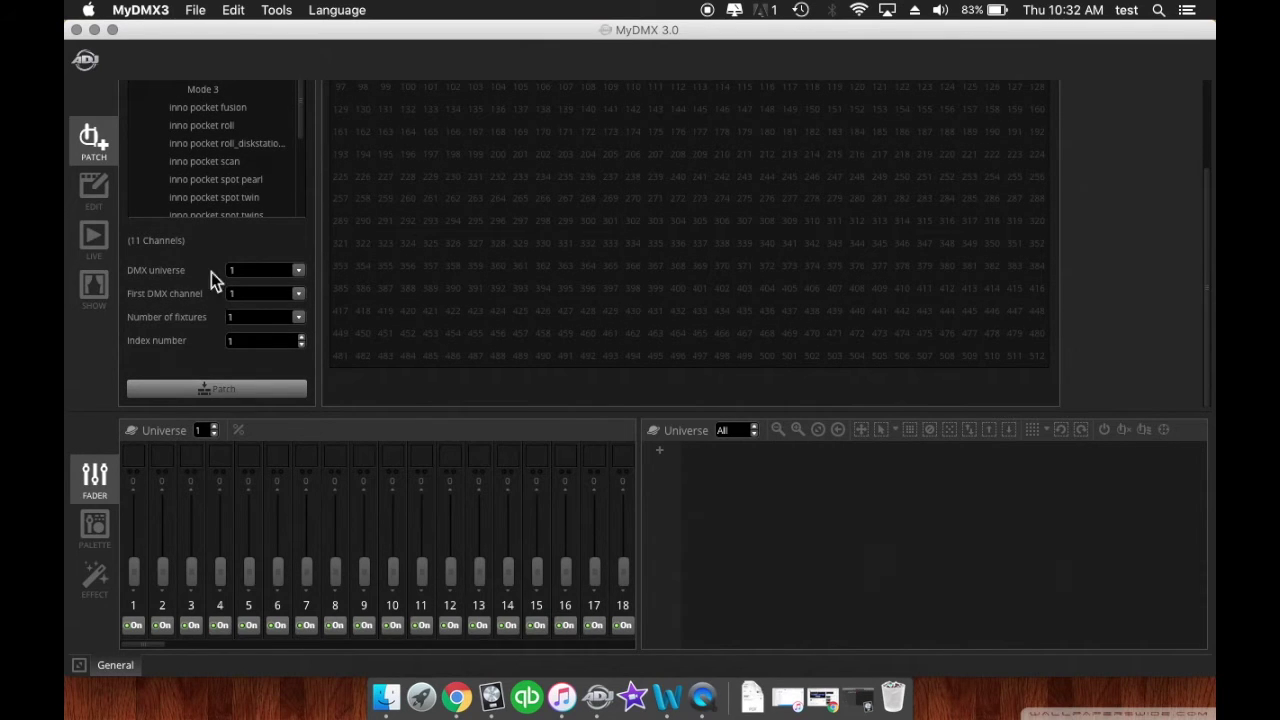
pyautogui.click(288, 273)
pyautogui.scroll(5, 326, 261)
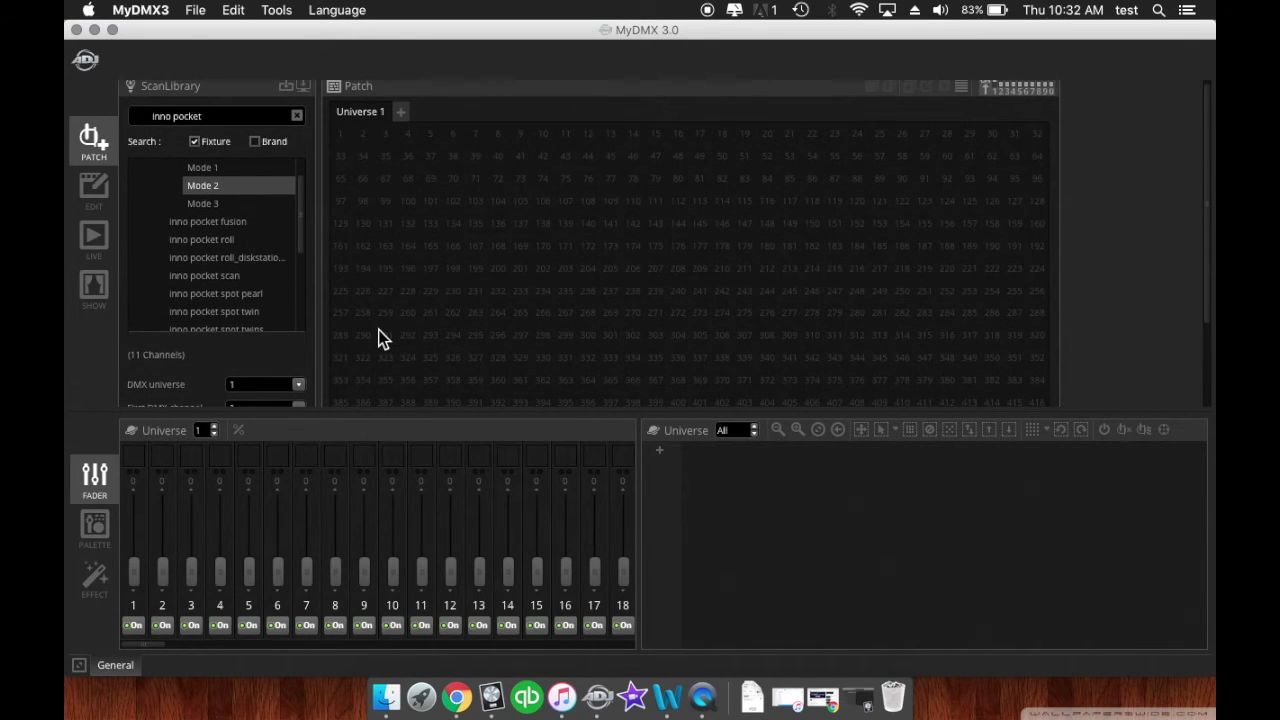
pyautogui.scroll(-5, 290, 335)
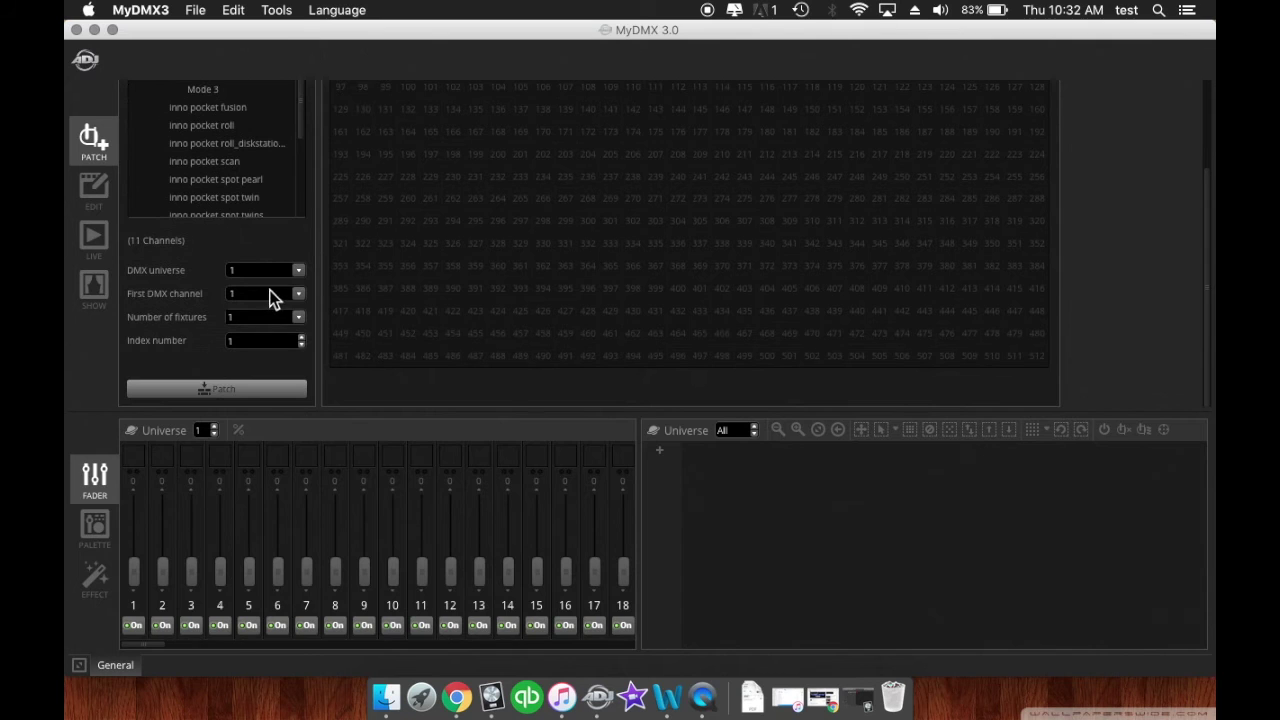
pyautogui.click(271, 297)
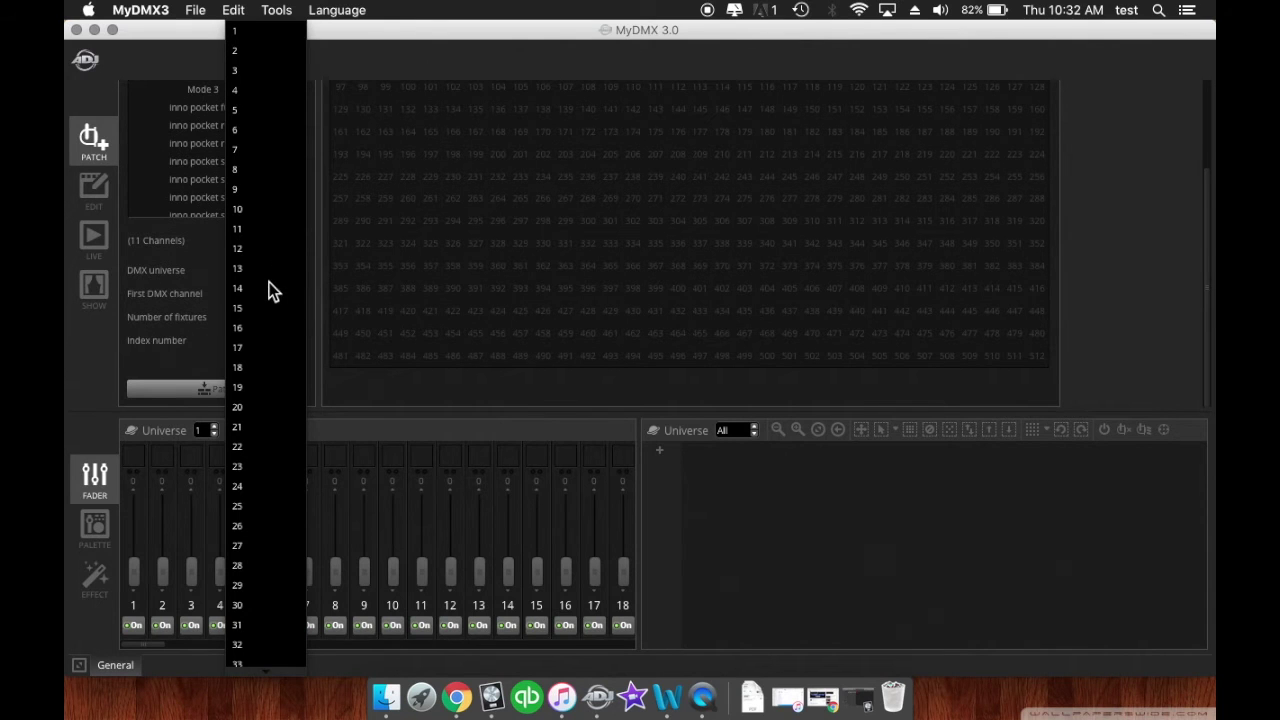
pyautogui.click(233, 208)
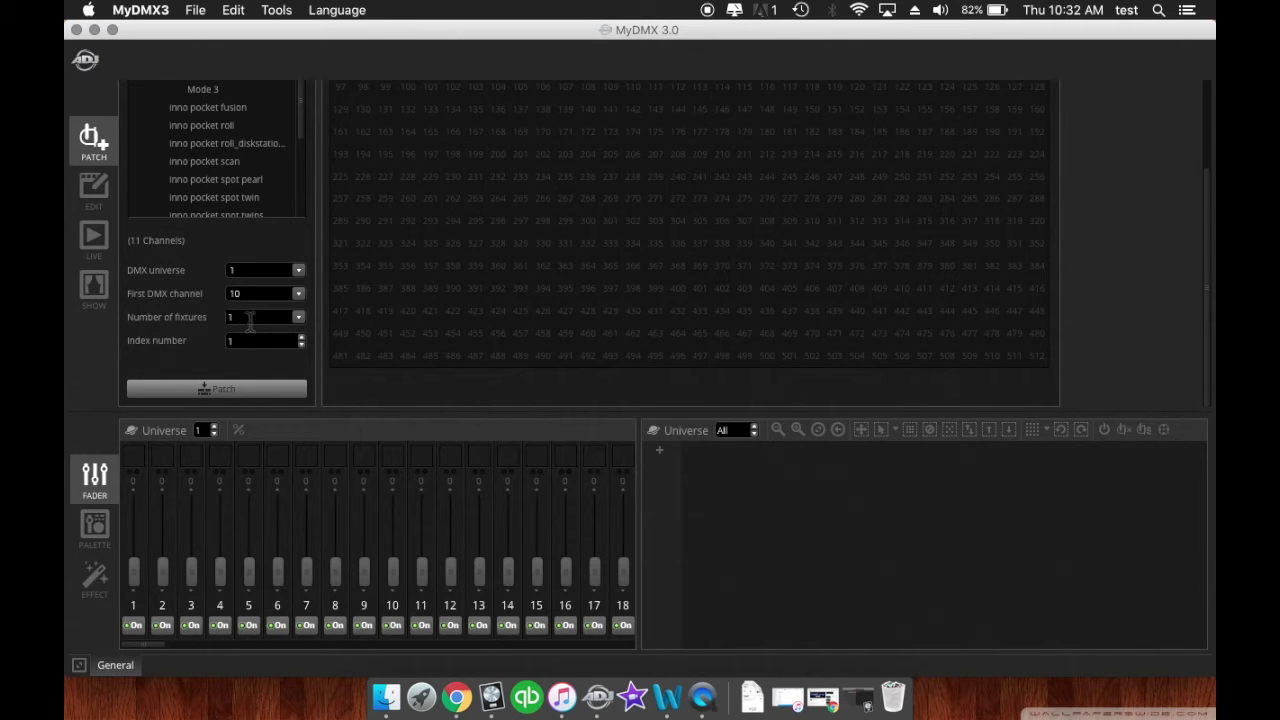
pyautogui.click(299, 318)
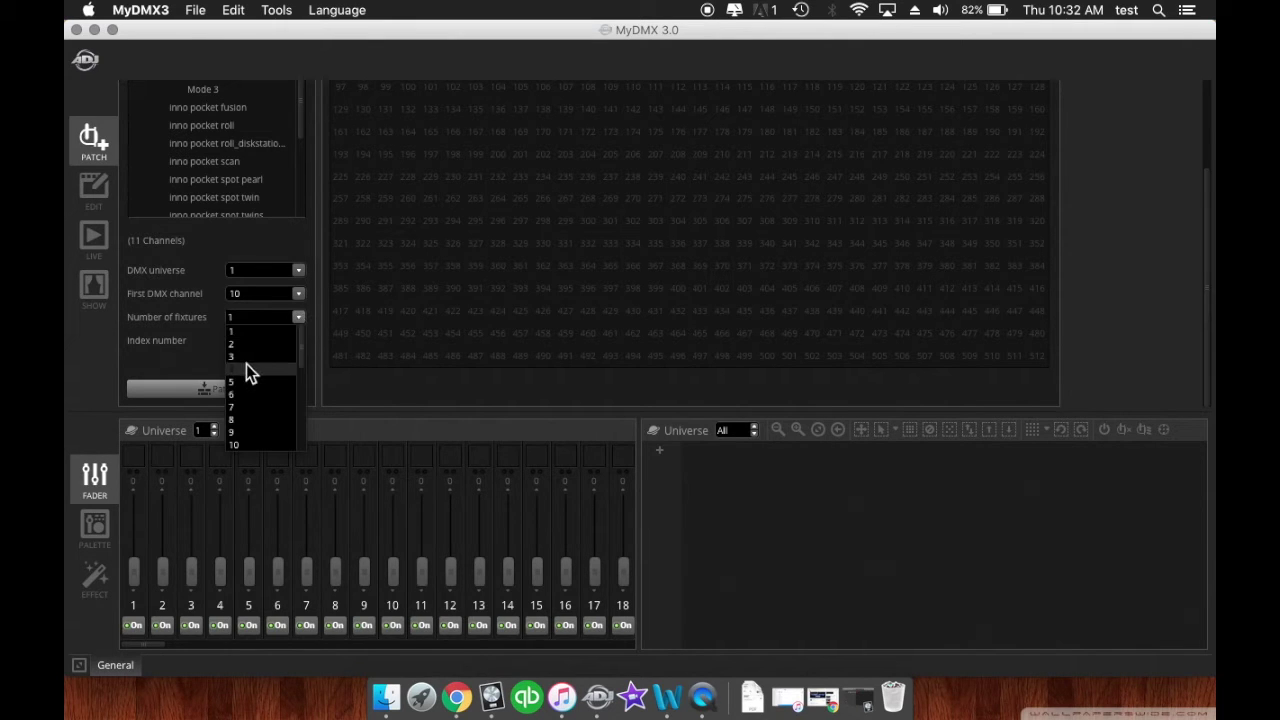
pyautogui.click(247, 368)
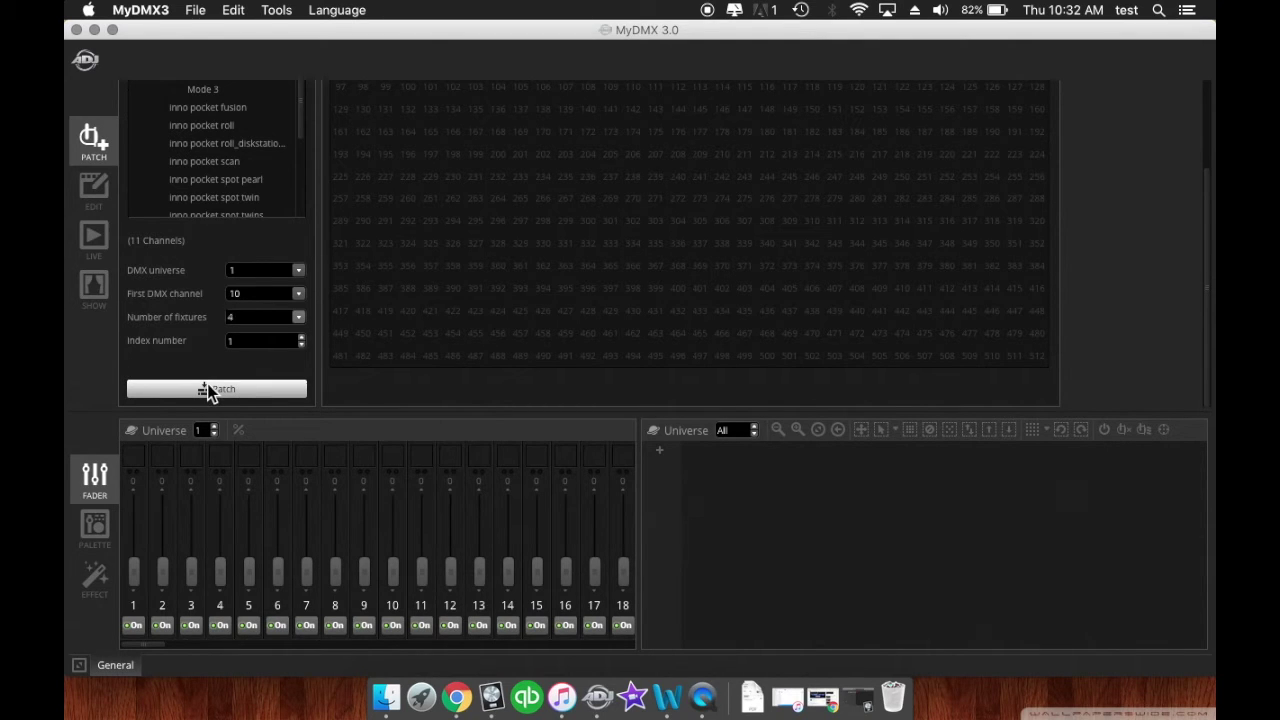
# Patch the four inno pocket beam q4 fixtures with the chosen settings and select the third one in the channel grid.
pyautogui.click(210, 389)
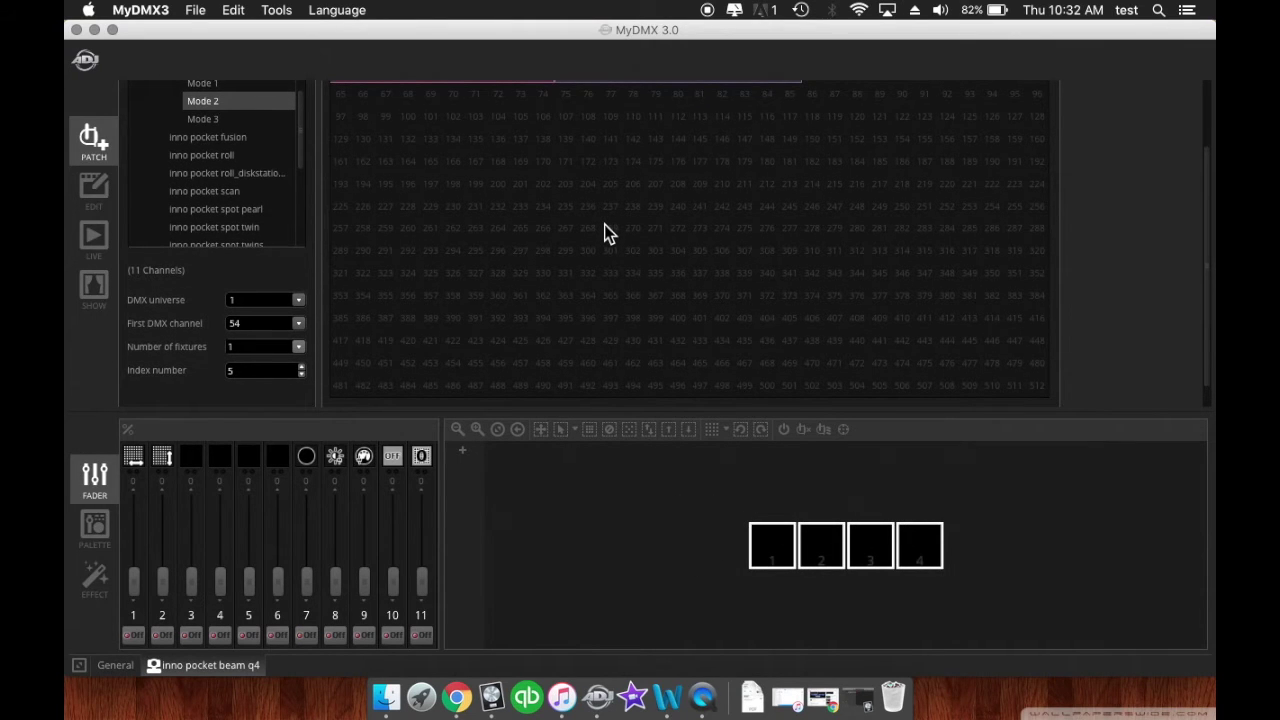
pyautogui.scroll(2, 604, 232)
pyautogui.scroll(2, 604, 232)
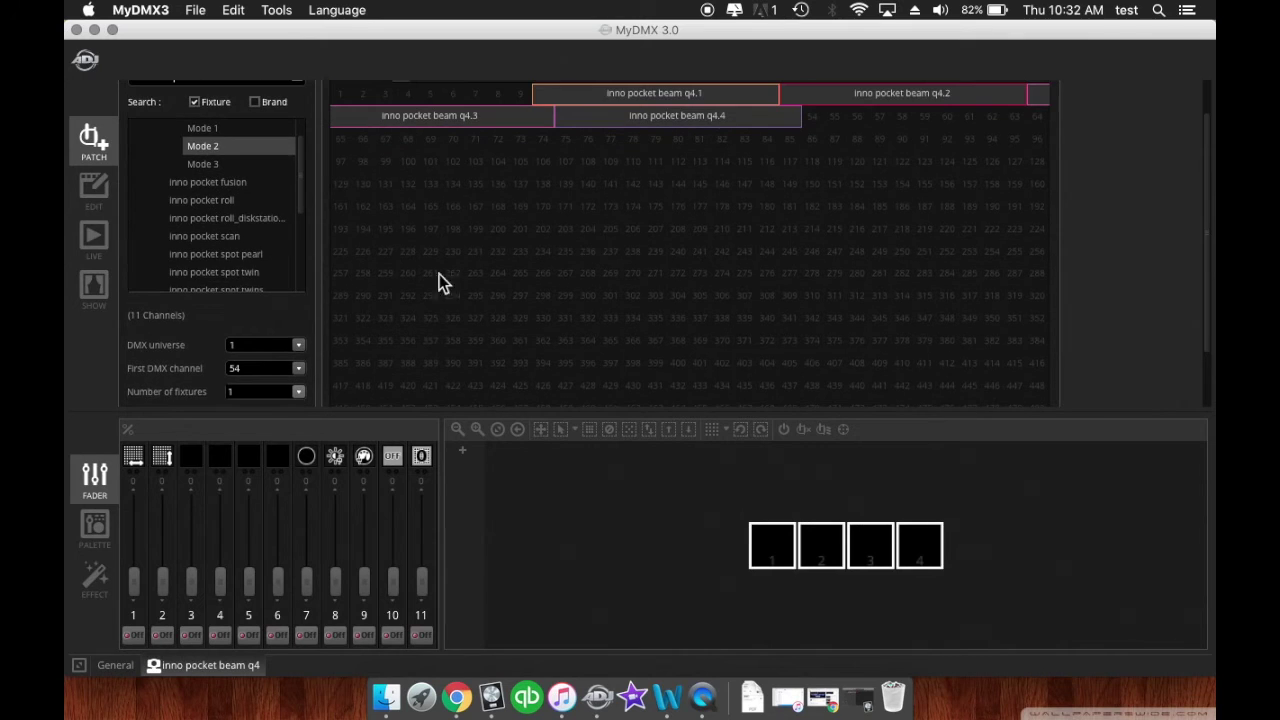
pyautogui.scroll(3, 240, 272)
pyautogui.scroll(1, 246, 267)
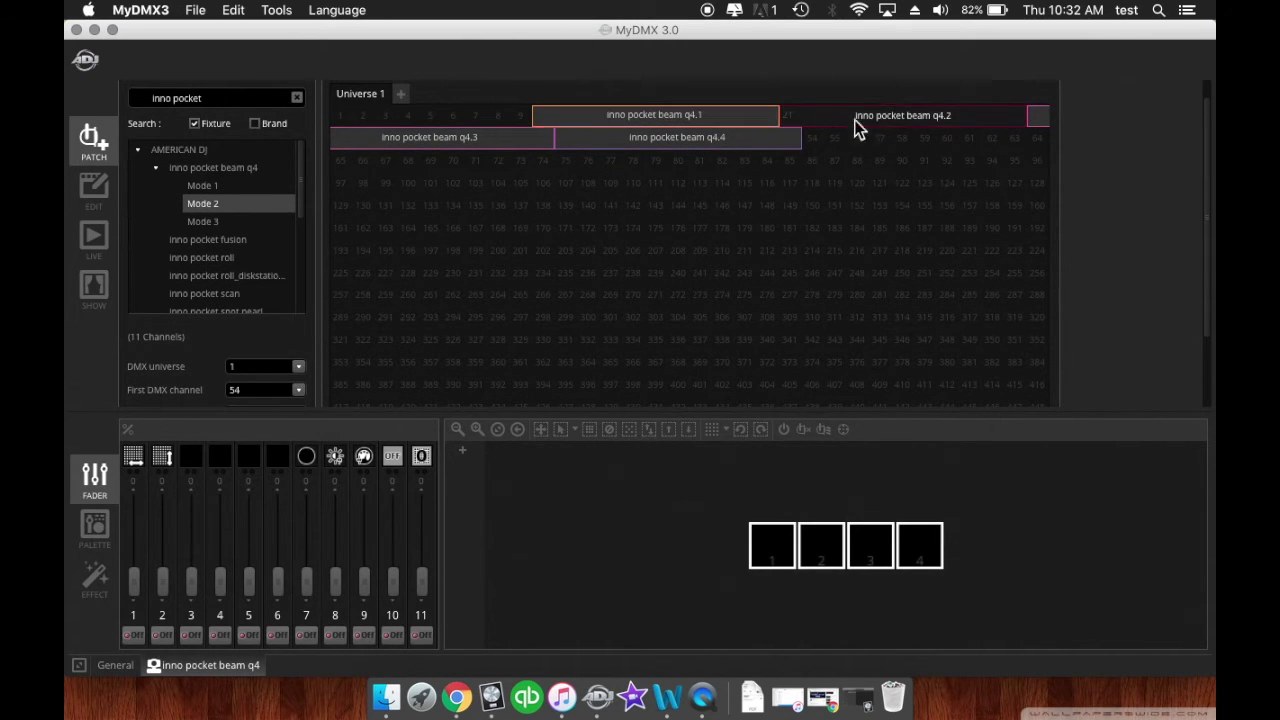
pyautogui.click(575, 138)
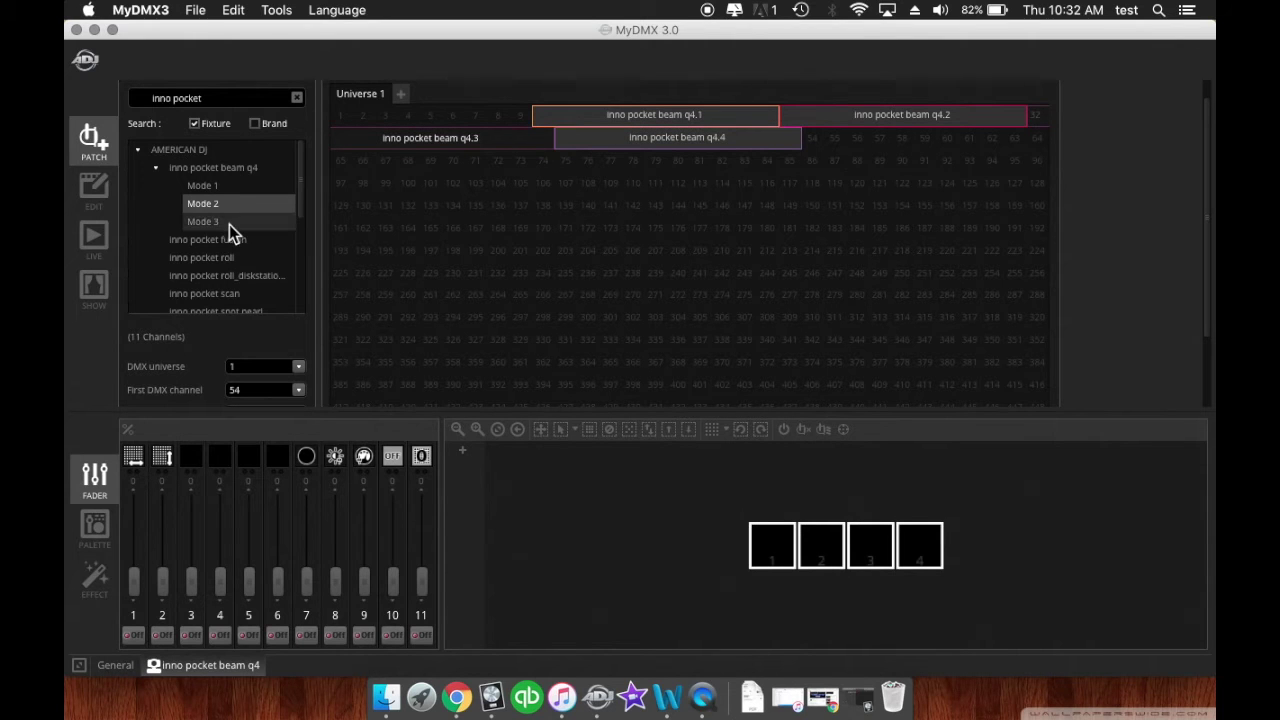
# Place an inno pocket roll at channel 54, an inno pocket beam q4 Mode 1 at channel 65 and a Mode 2 one at channel 75.
pyautogui.click(210, 257)
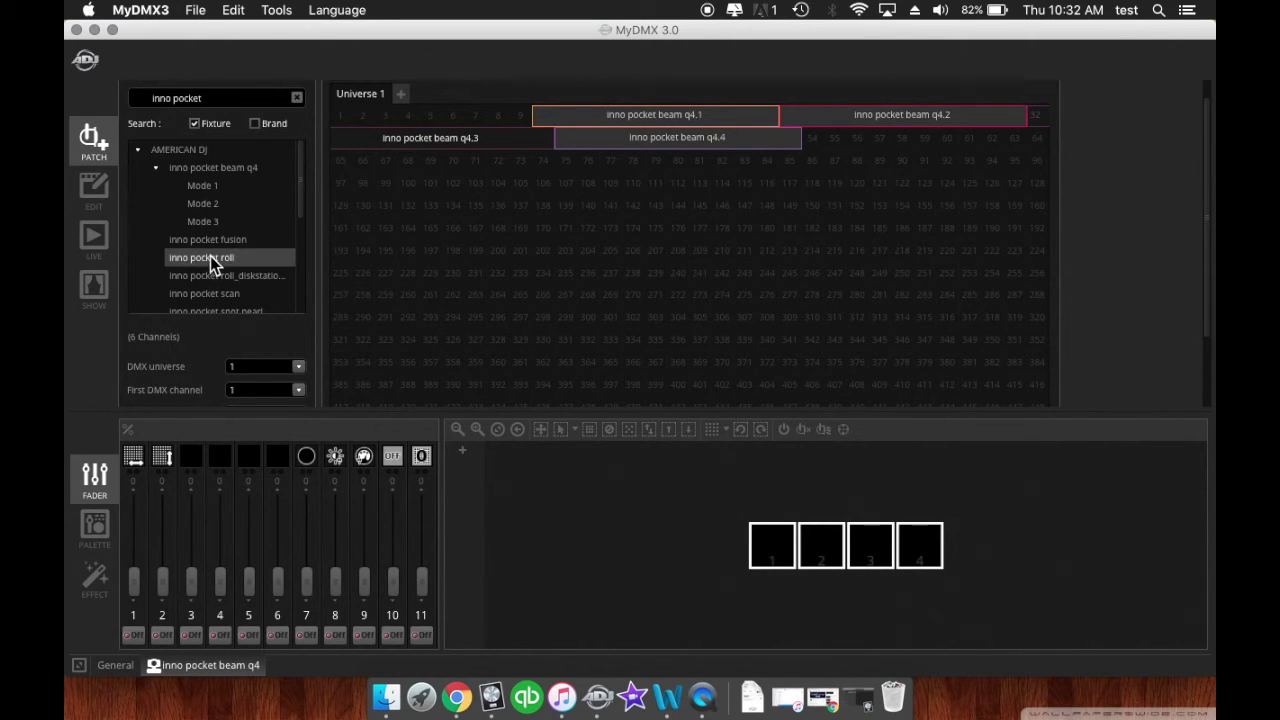
pyautogui.moveTo(189, 254); pyautogui.dragTo(814, 147)
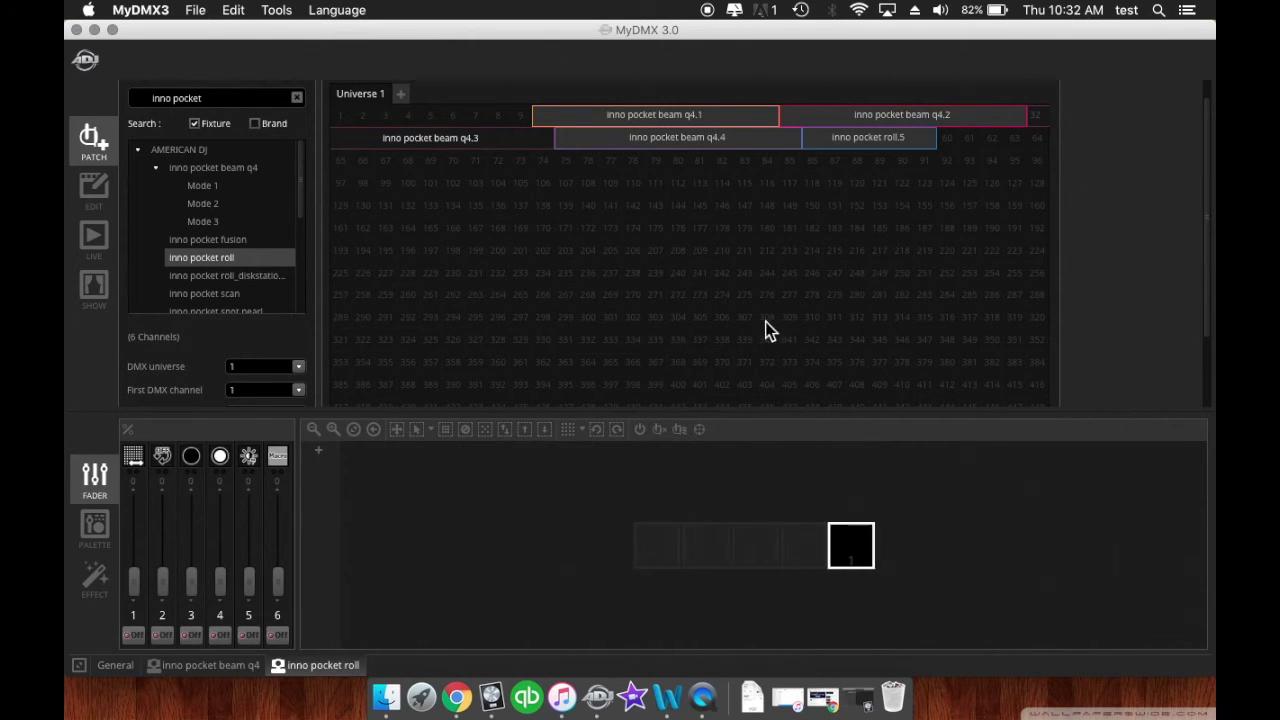
pyautogui.click(205, 169)
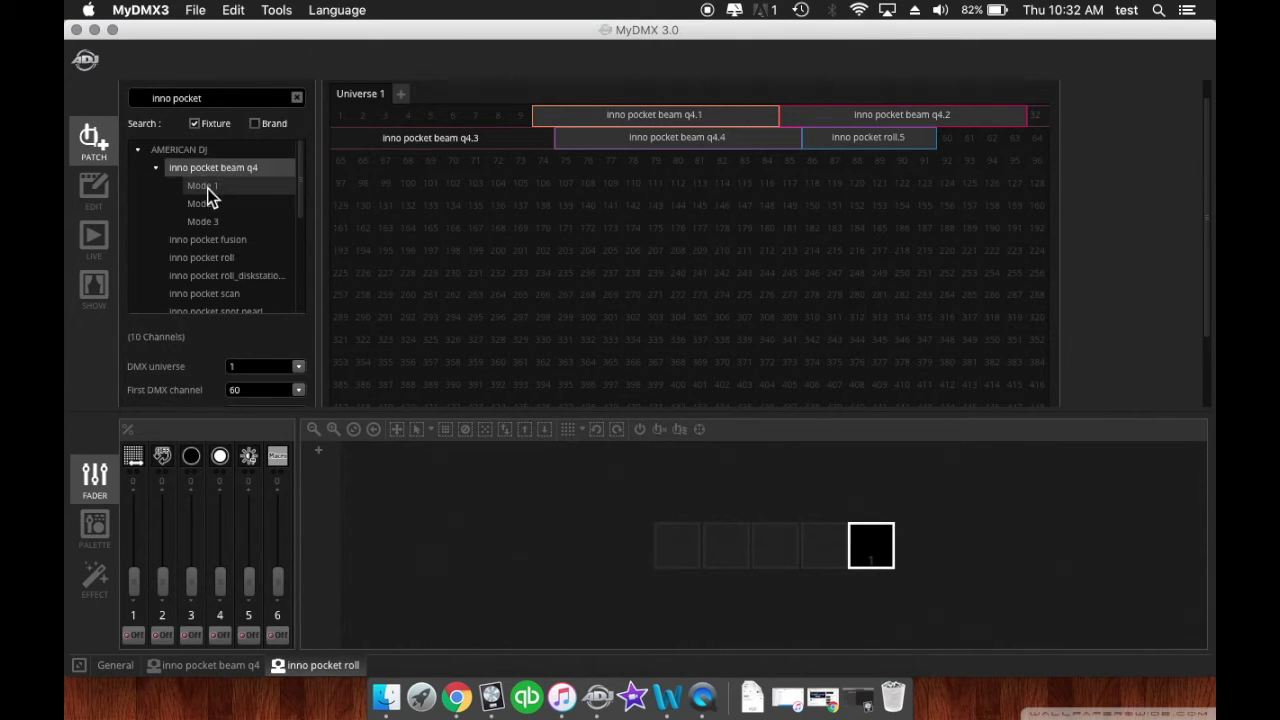
pyautogui.click(205, 188)
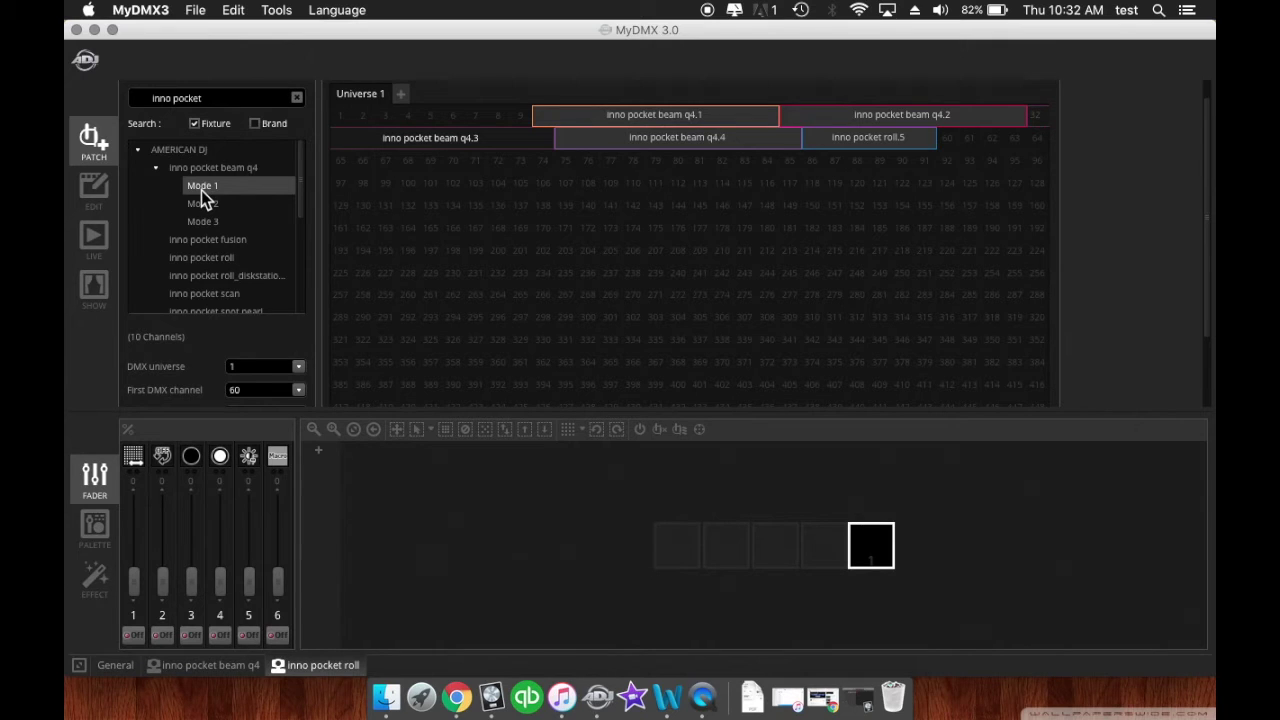
pyautogui.moveTo(201, 188); pyautogui.dragTo(344, 160)
pyautogui.moveTo(201, 205); pyautogui.dragTo(574, 168)
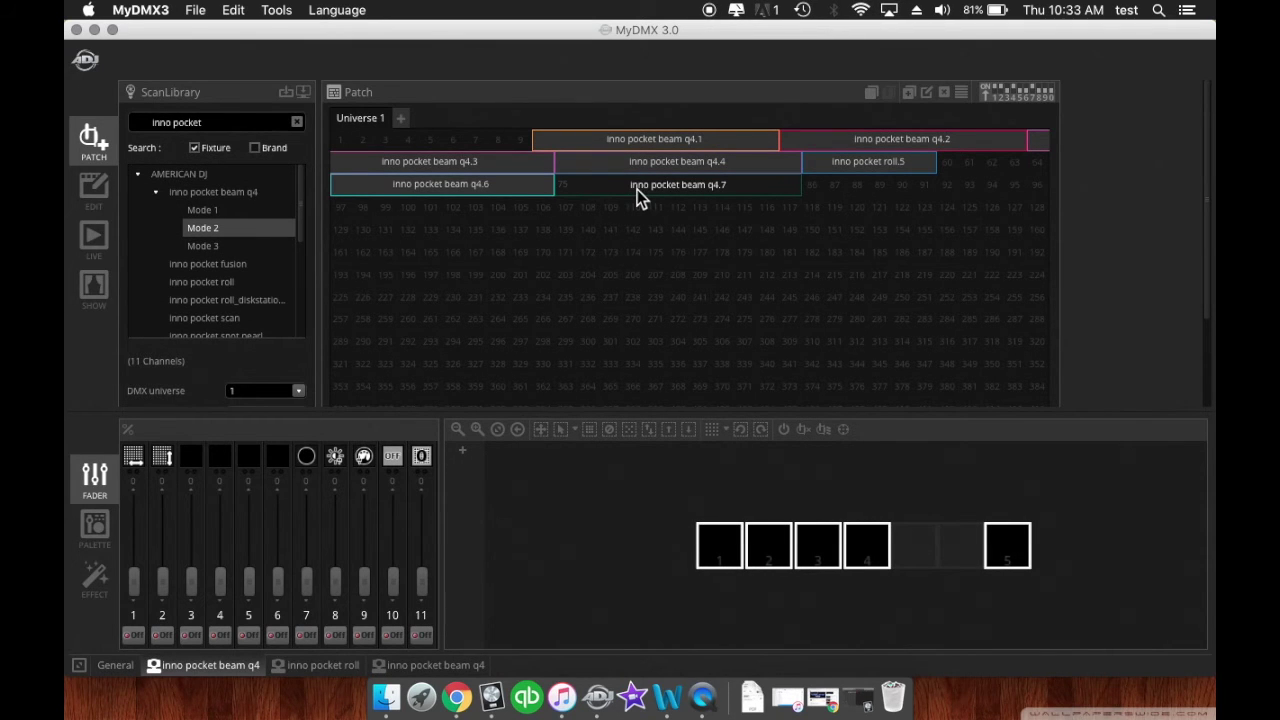
# Delete the two extra inno pocket beam q4 fixtures at channels 75 and 65 from Universe 1.
pyautogui.rightClick(640, 197)
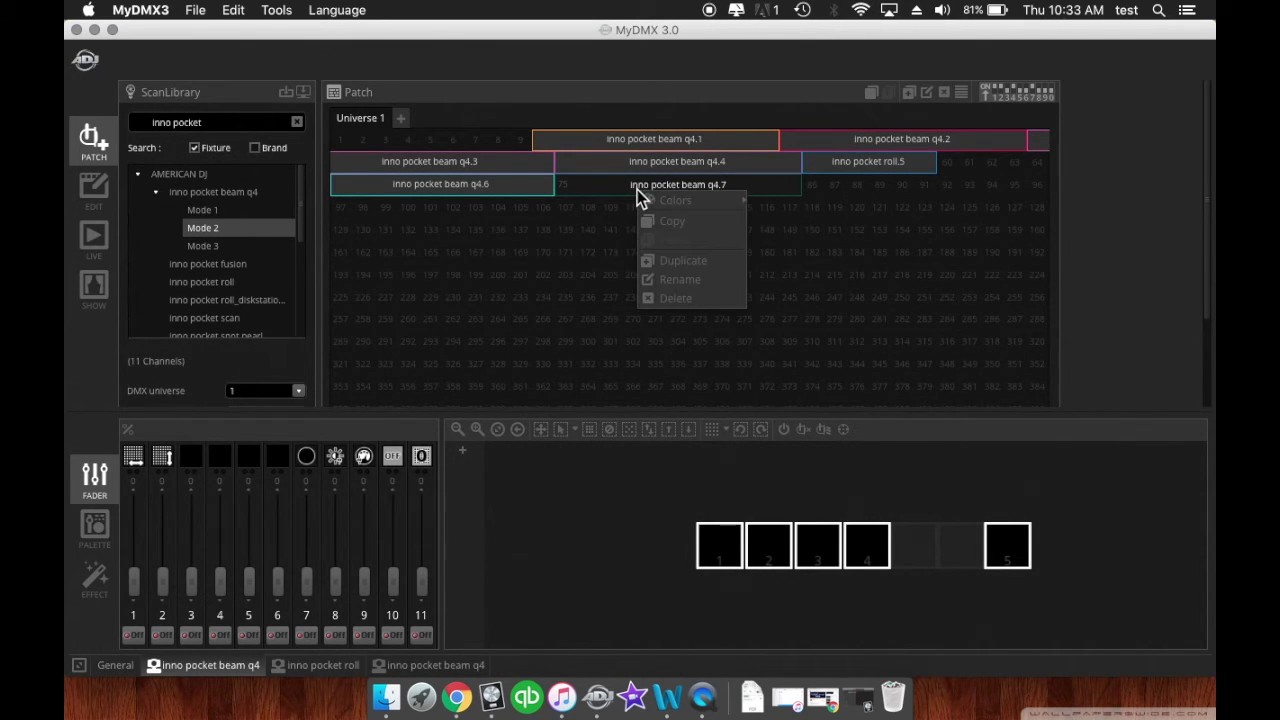
pyautogui.click(657, 297)
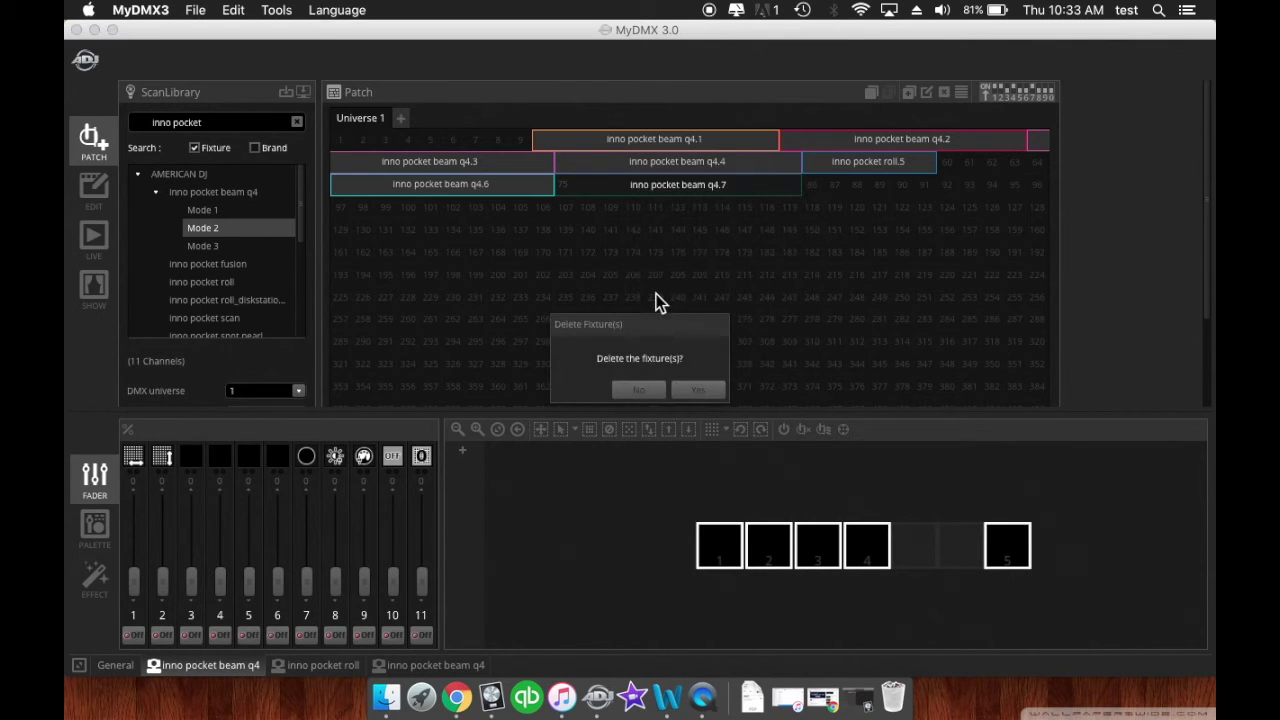
pyautogui.click(682, 392)
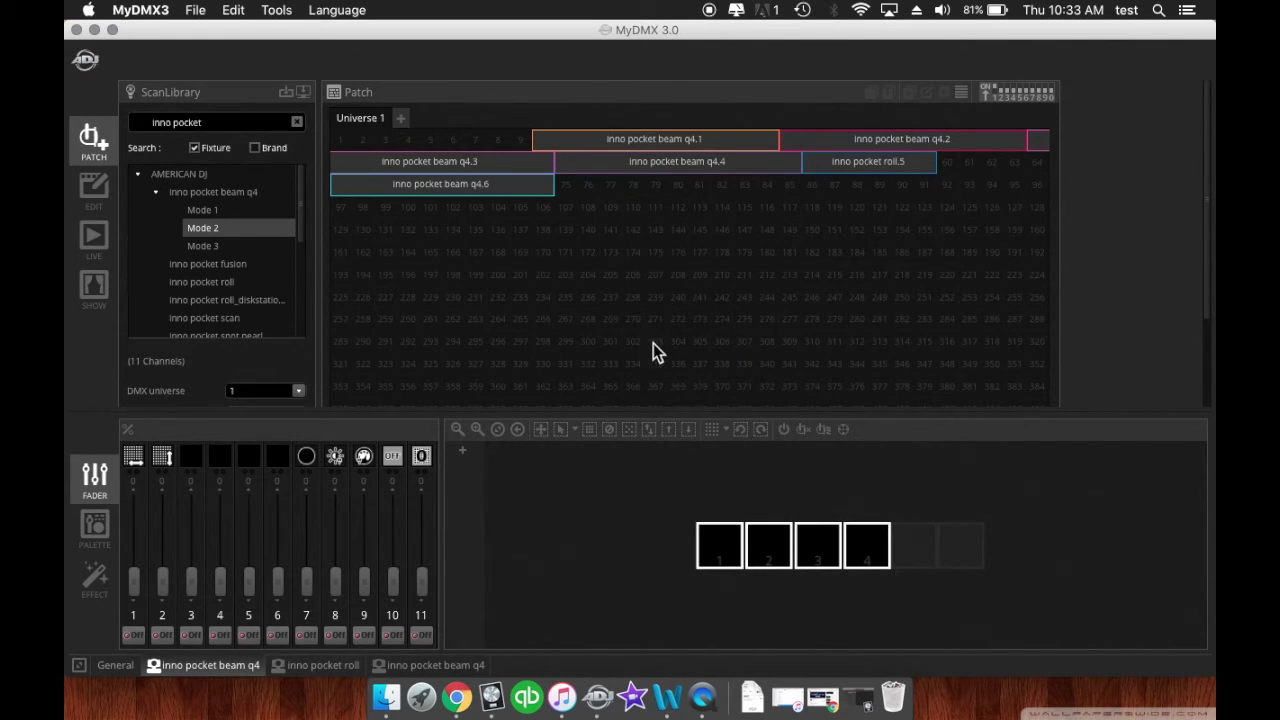
pyautogui.rightClick(481, 185)
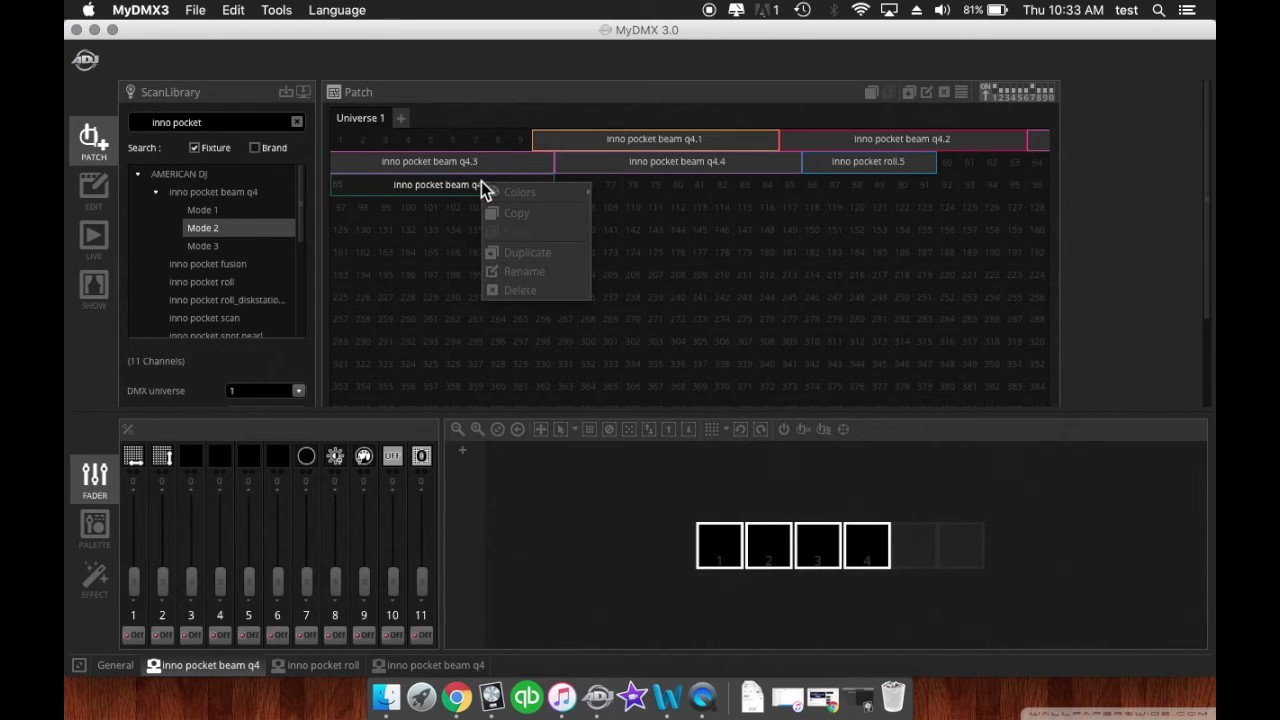
pyautogui.click(552, 291)
pyautogui.click(686, 392)
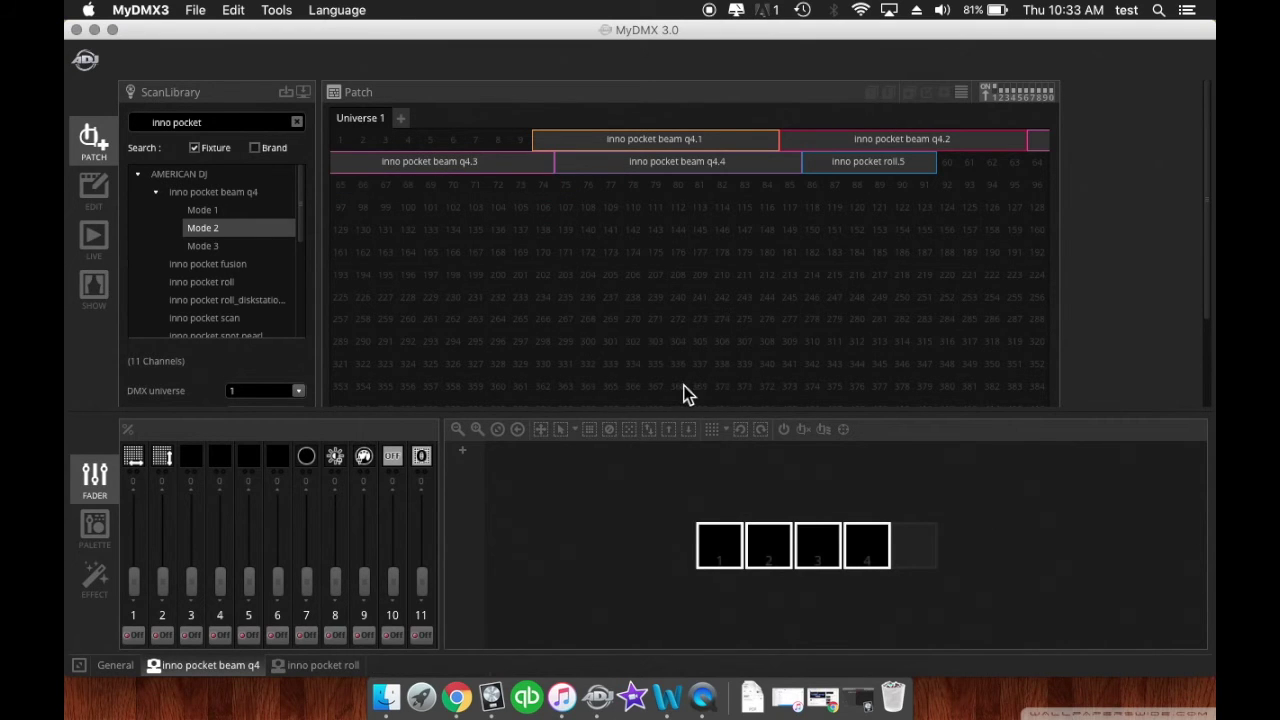
# Delete the inno pocket roll fixture at channel 54 from Universe 1.
pyautogui.click(866, 164)
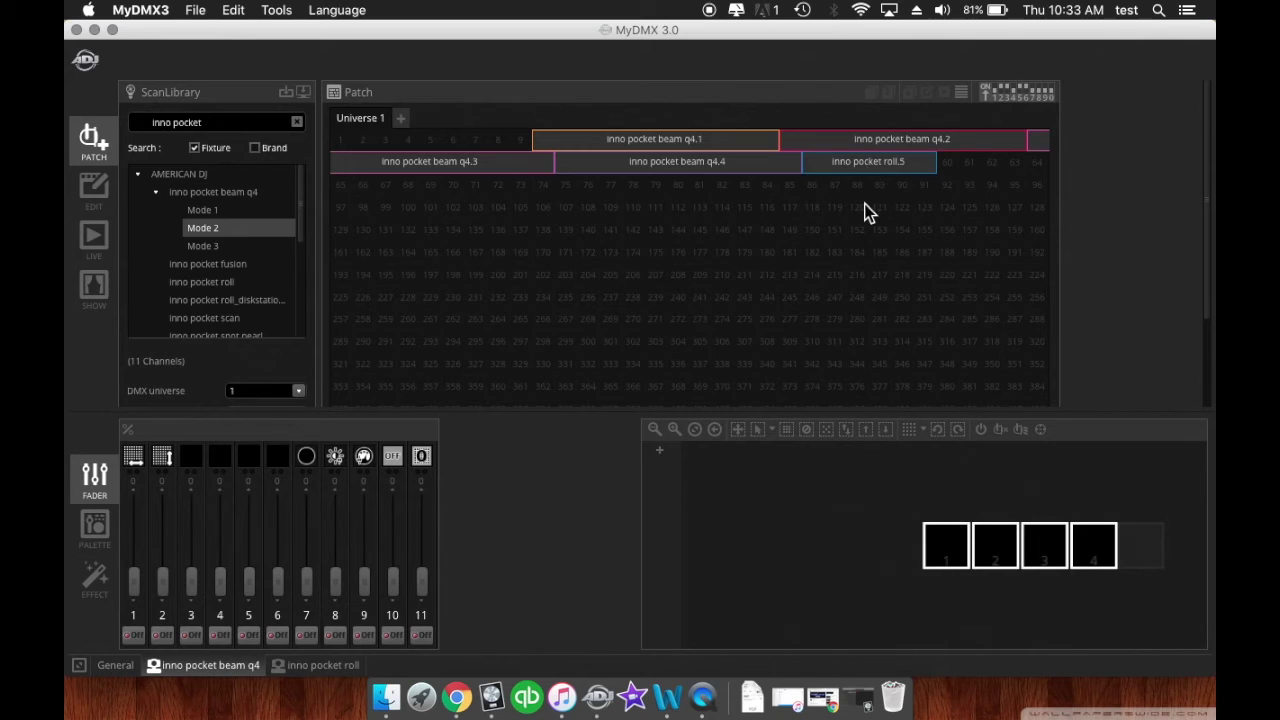
pyautogui.click(873, 163)
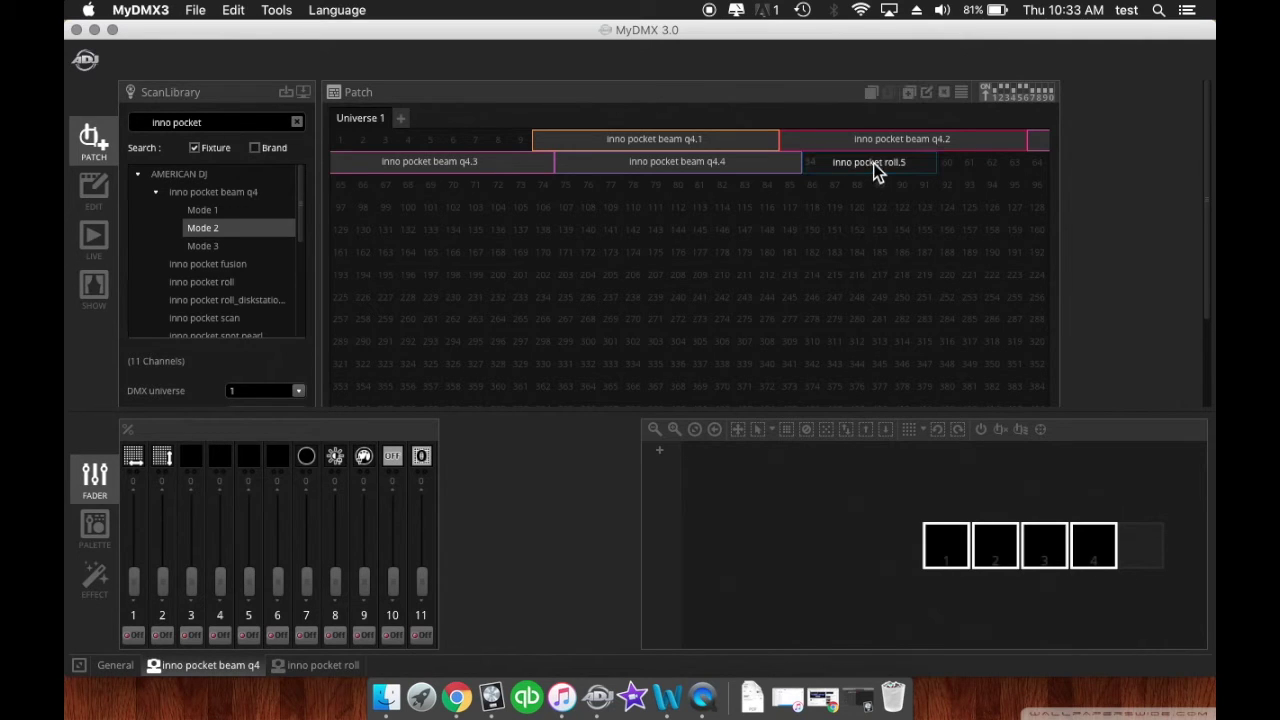
pyautogui.click(945, 92)
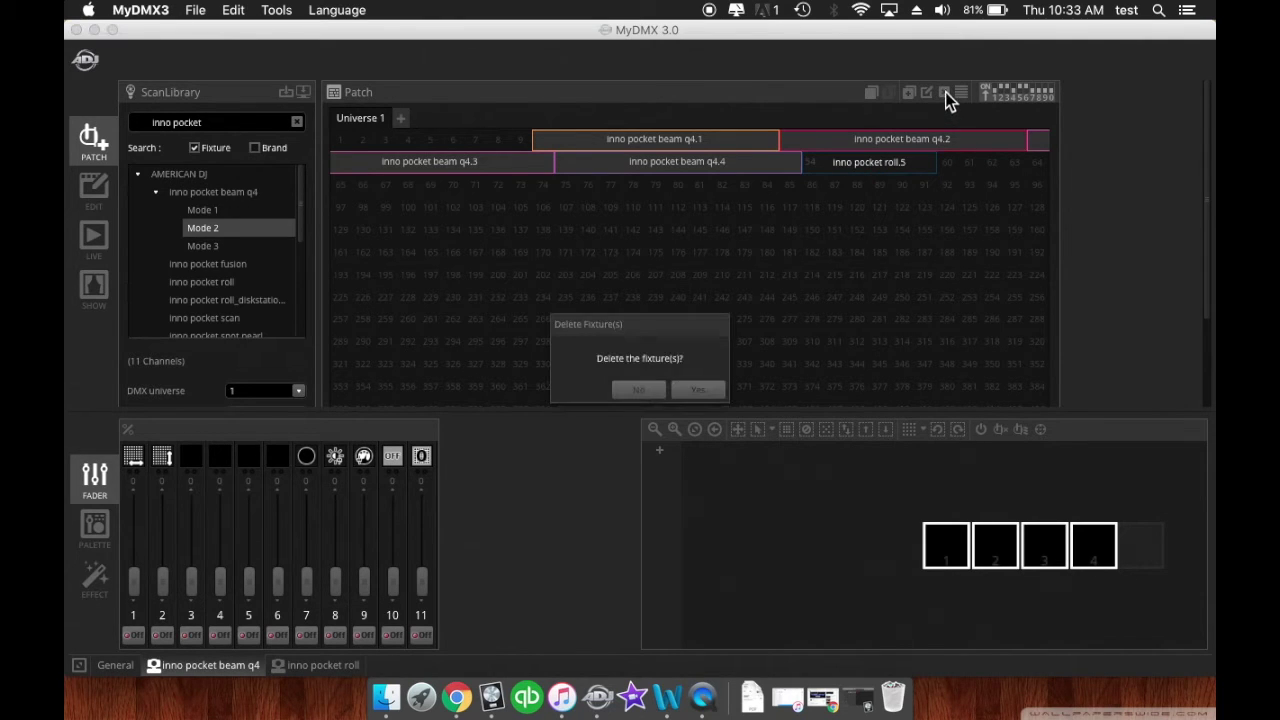
pyautogui.click(692, 390)
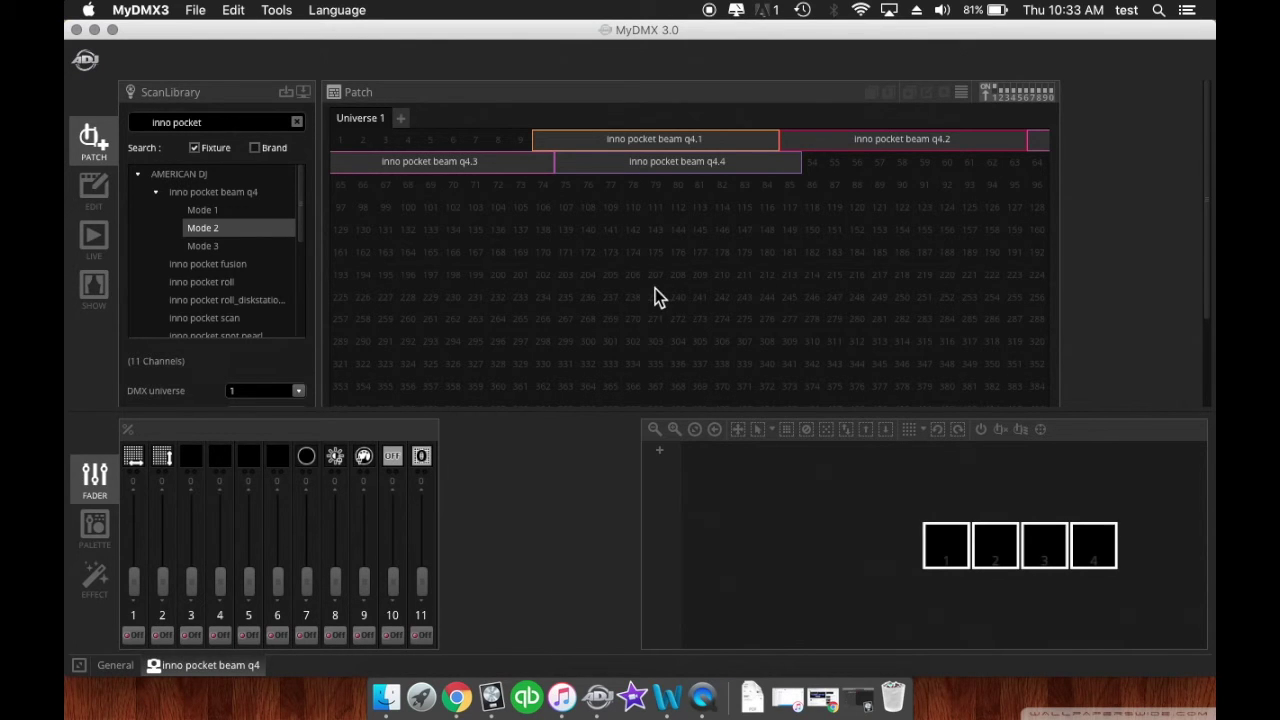
# Move the four inno pocket beam q4 fixtures so that they start at DMX channels 1, 12, 23 and 34.
pyautogui.moveTo(675, 142); pyautogui.dragTo(479, 144)
pyautogui.moveTo(873, 152); pyautogui.dragTo(643, 143)
pyautogui.moveTo(903, 145); pyautogui.dragTo(1019, 144)
pyautogui.moveTo(668, 162); pyautogui.dragTo(486, 166)
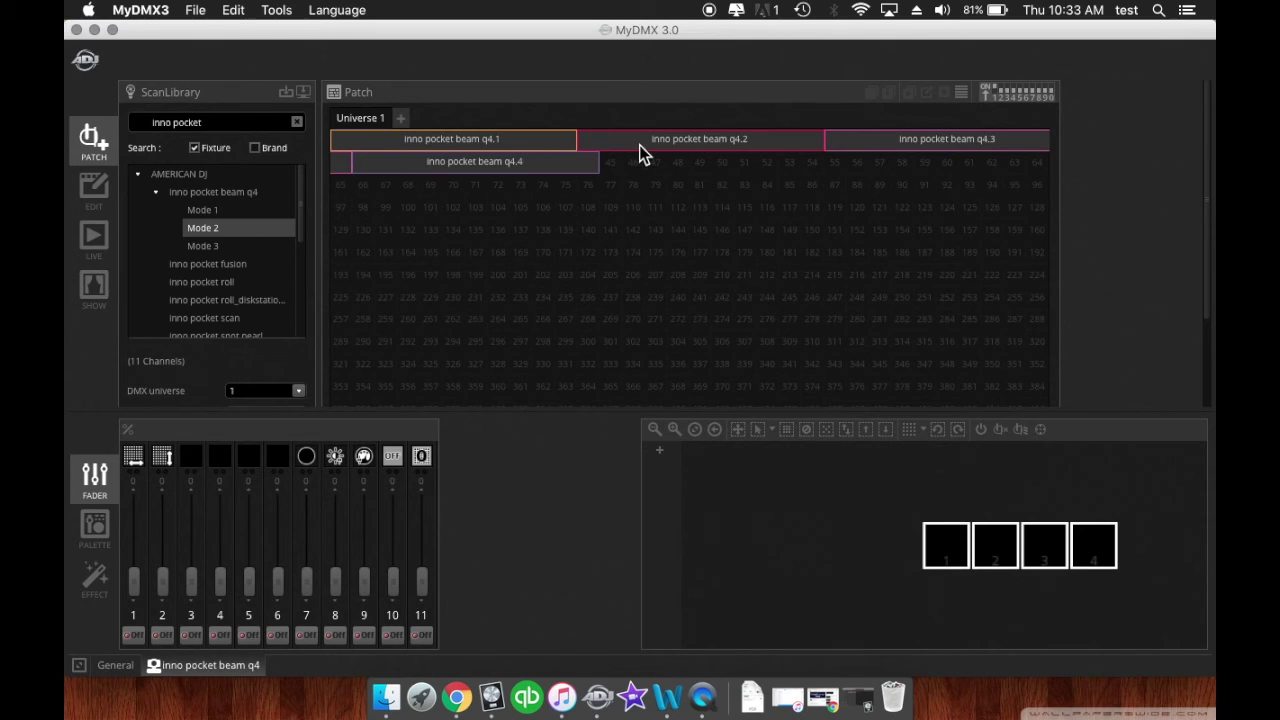
# Examine the start address, channel count and DIP switch setting of each patched inno pocket beam q4 fixture.
pyautogui.moveTo(640, 147)
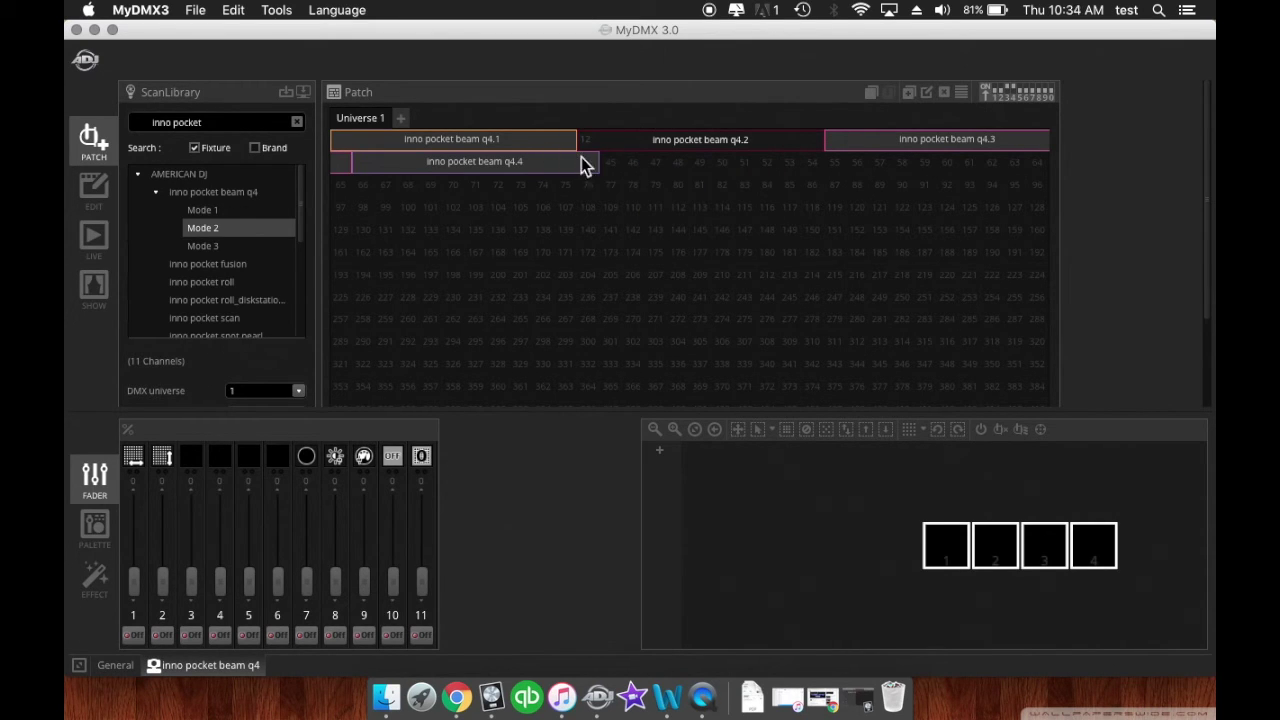
pyautogui.click(841, 141)
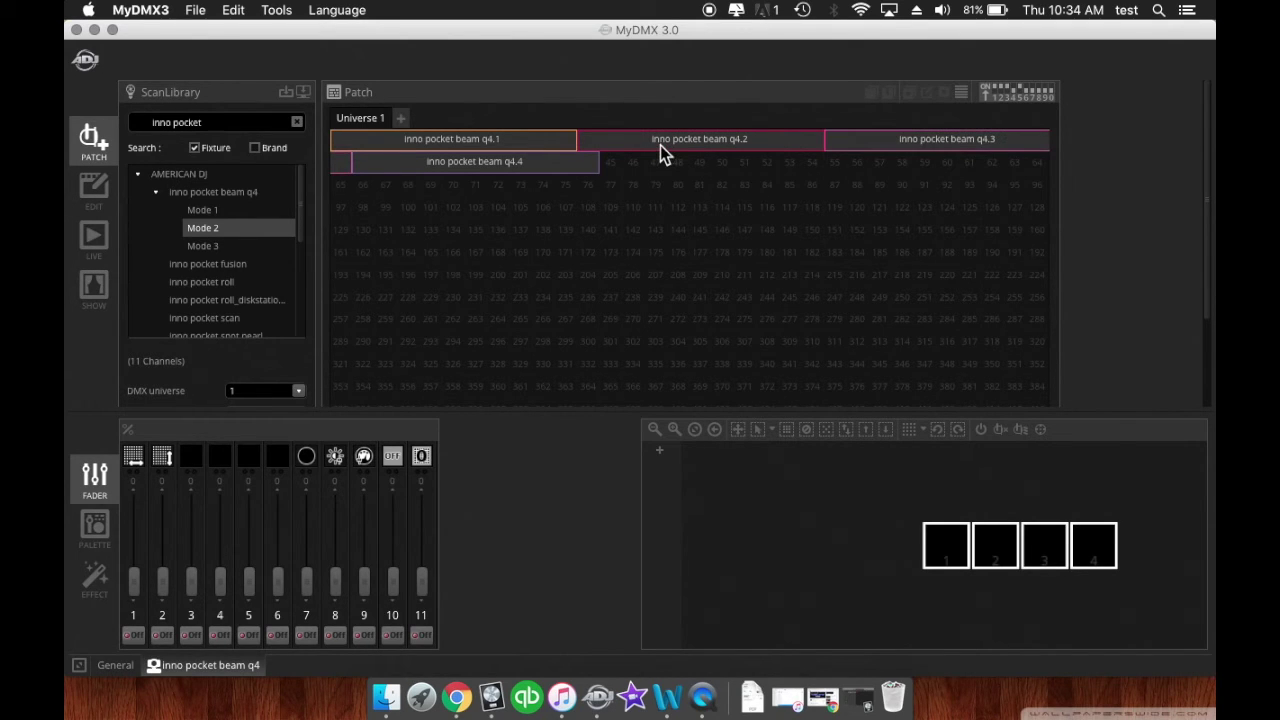
pyautogui.moveTo(660, 147)
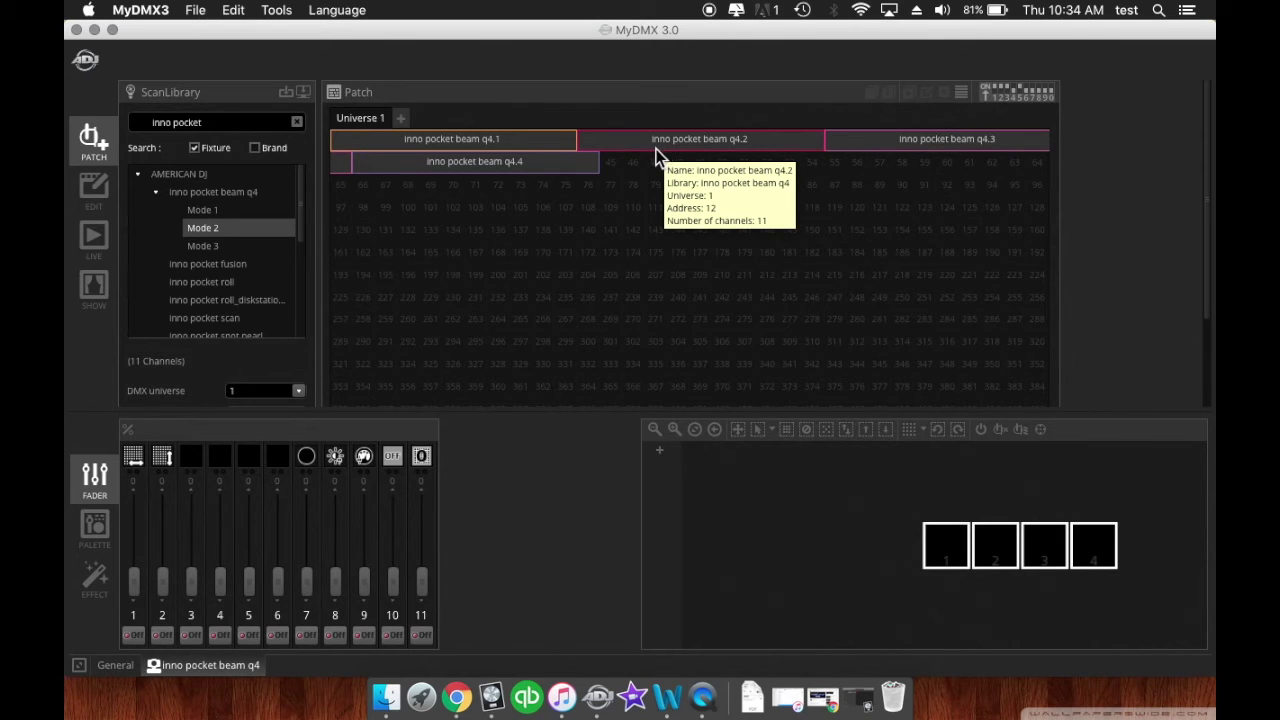
pyautogui.click(603, 149)
pyautogui.click(538, 142)
pyautogui.click(514, 163)
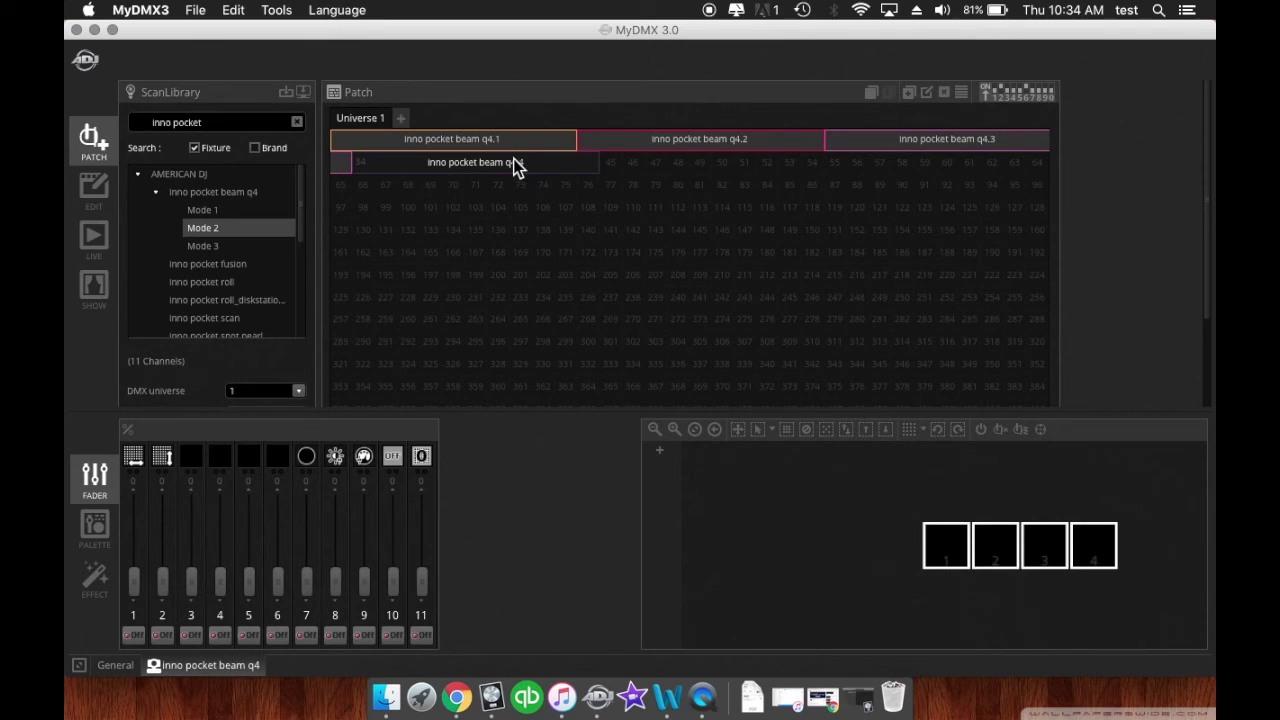
pyautogui.click(858, 135)
pyautogui.click(760, 160)
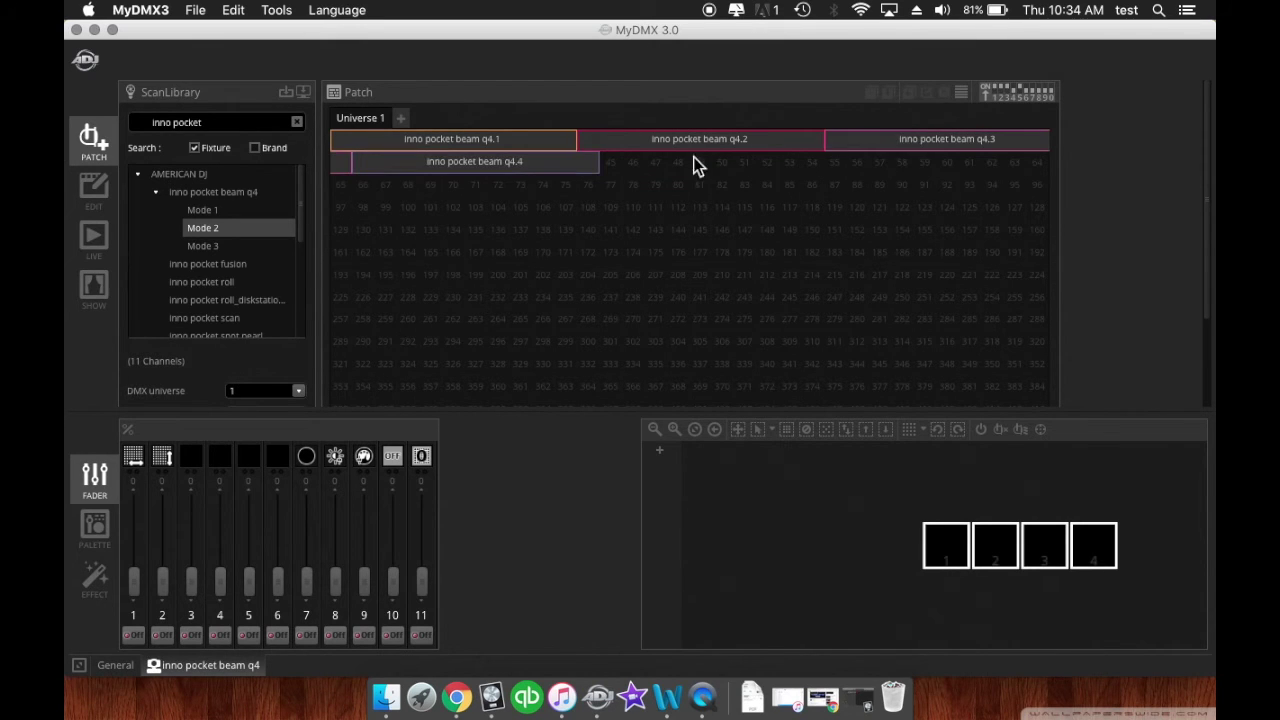
pyautogui.click(472, 145)
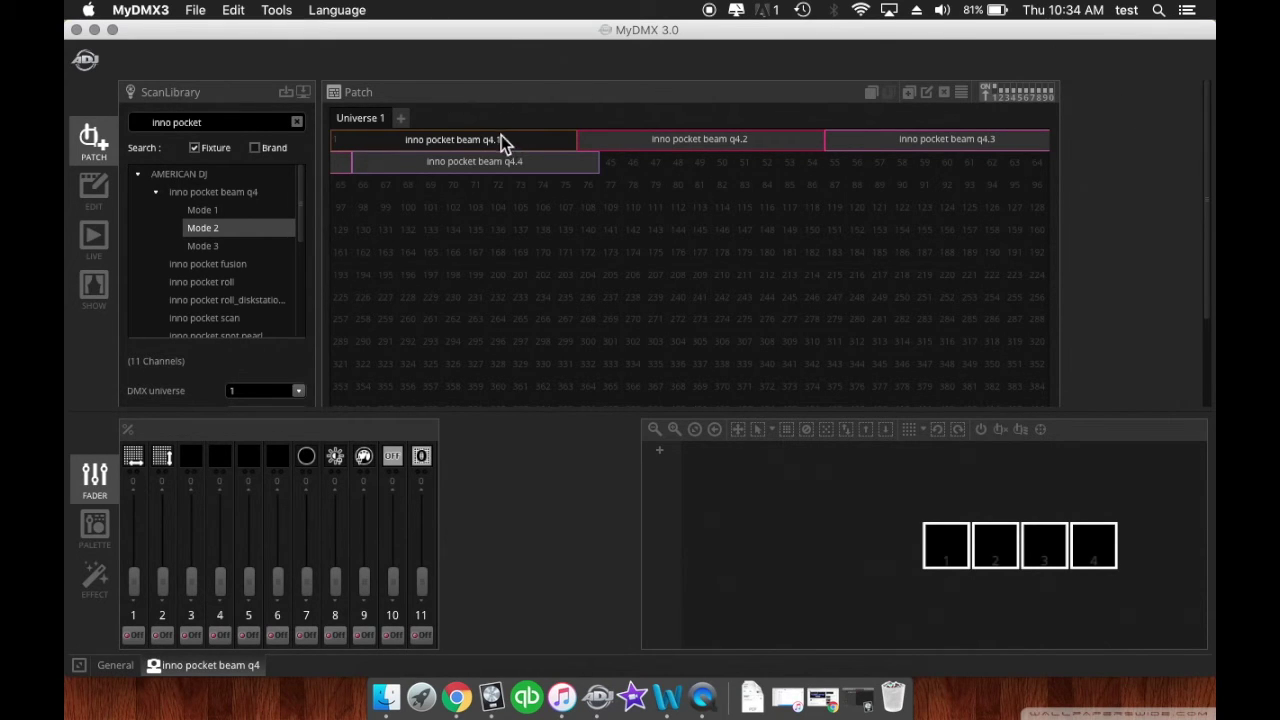
pyautogui.moveTo(489, 136)
pyautogui.moveTo(416, 137)
pyautogui.click(808, 145)
pyautogui.click(961, 145)
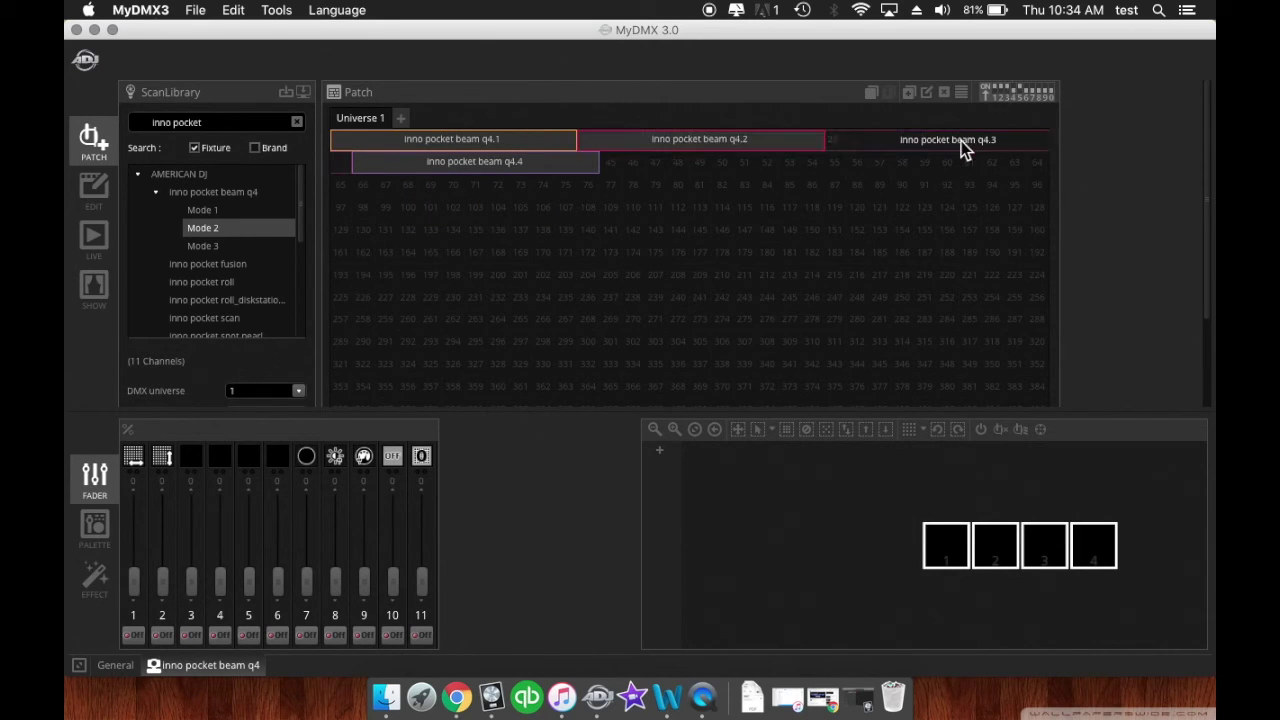
pyautogui.click(503, 180)
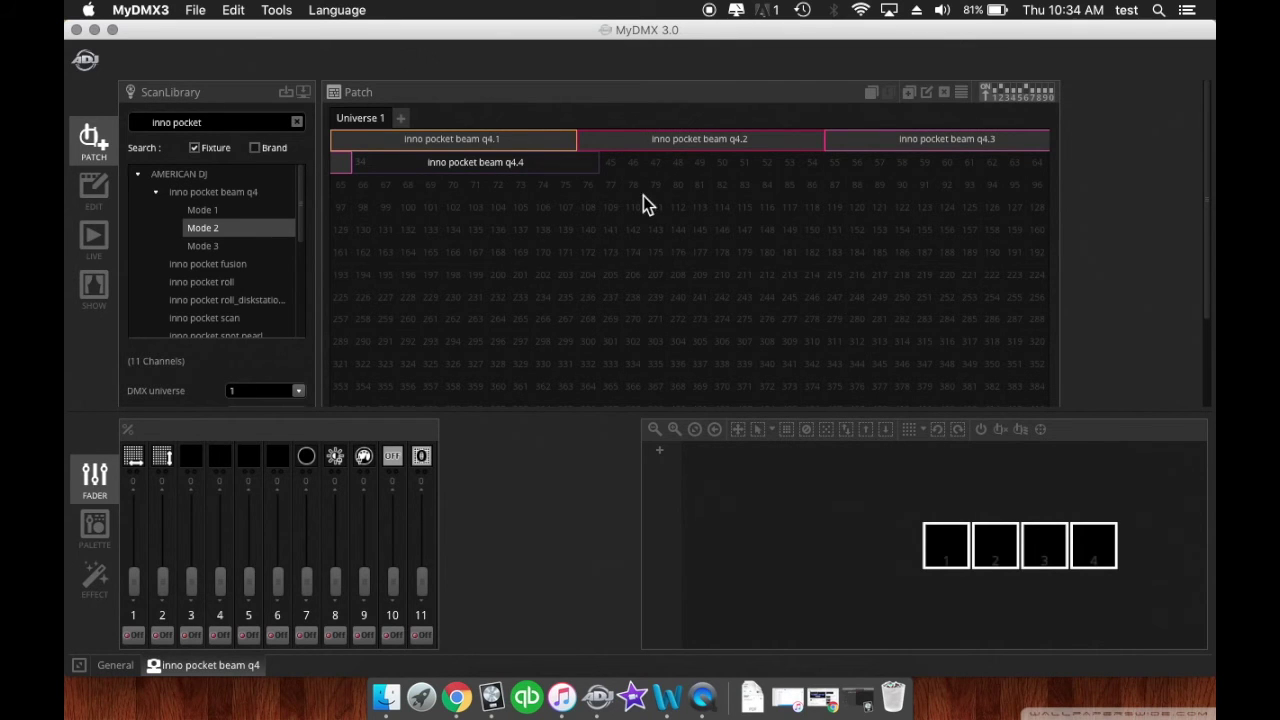
# Copy the fourth inno pocket beam q4 fixture and paste the copy at channel 45, directly behind it.
pyautogui.click(500, 205)
pyautogui.click(526, 169)
pyautogui.click(890, 95)
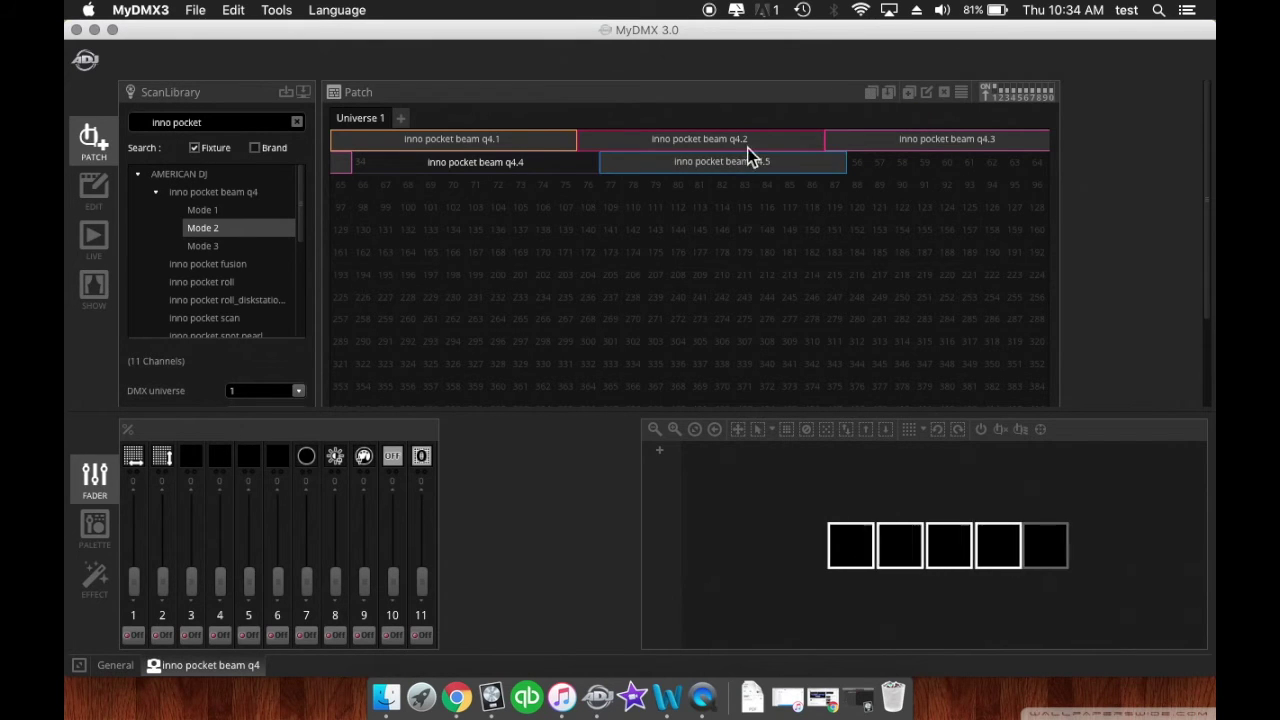
pyautogui.click(709, 162)
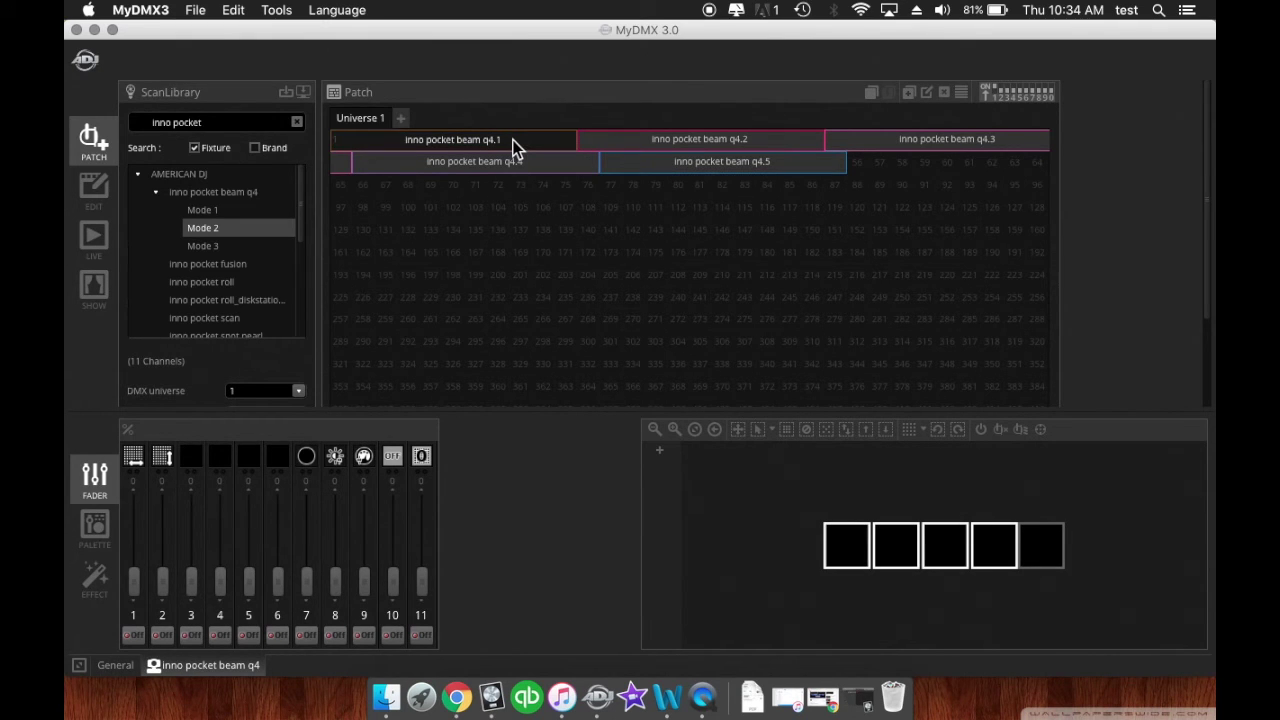
# Rename the first inno pocket beam q4 fixture, at channel 1, as "Spot Left".
pyautogui.click(924, 96)
pyautogui.moveTo(698, 358); pyautogui.dragTo(578, 358)
pyautogui.press('BackSpace')
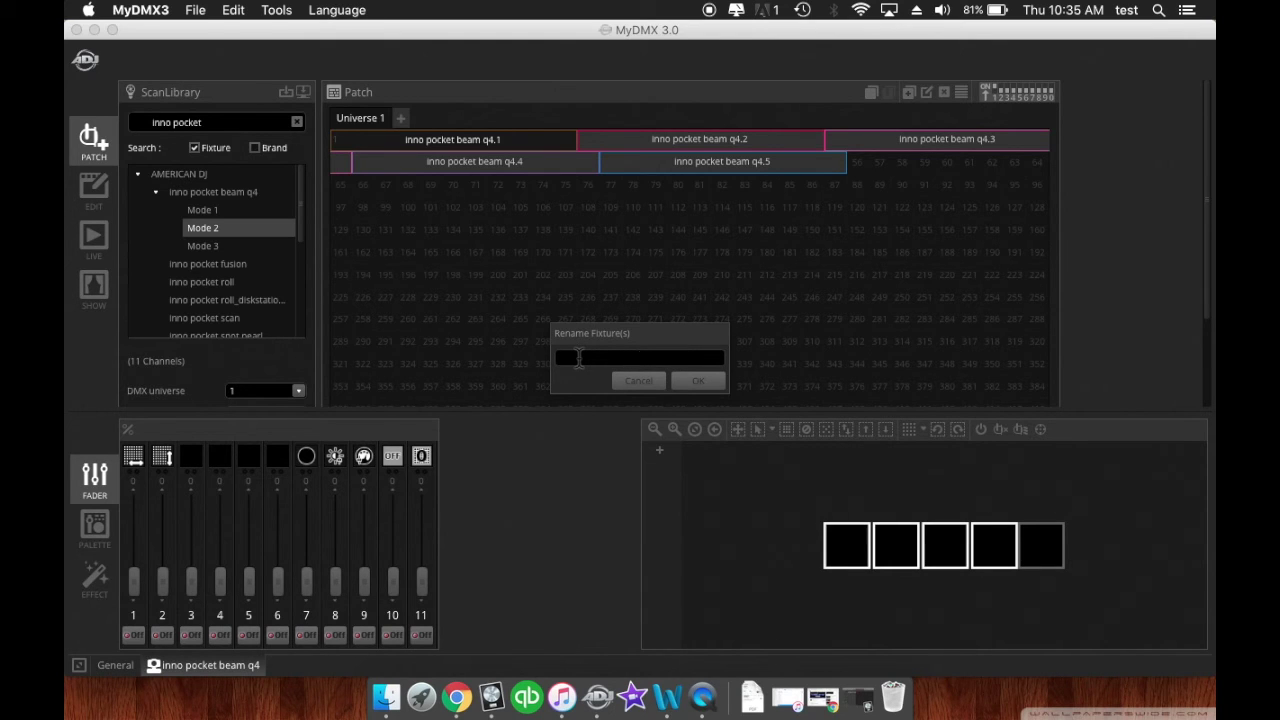
pyautogui.write('Spot Left')
pyautogui.click(697, 380)
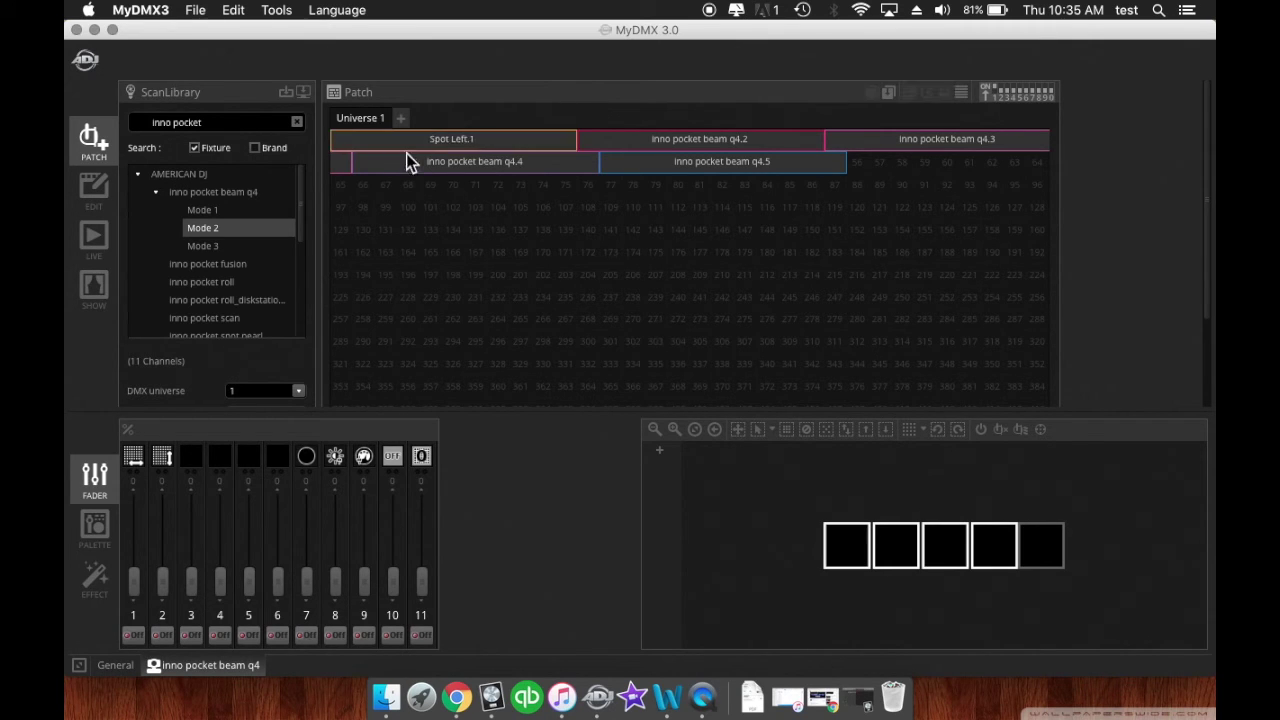
# Rename the second inno pocket beam q4 fixture, at channel 12, as "Spot Right".
pyautogui.click(689, 138)
pyautogui.click(928, 92)
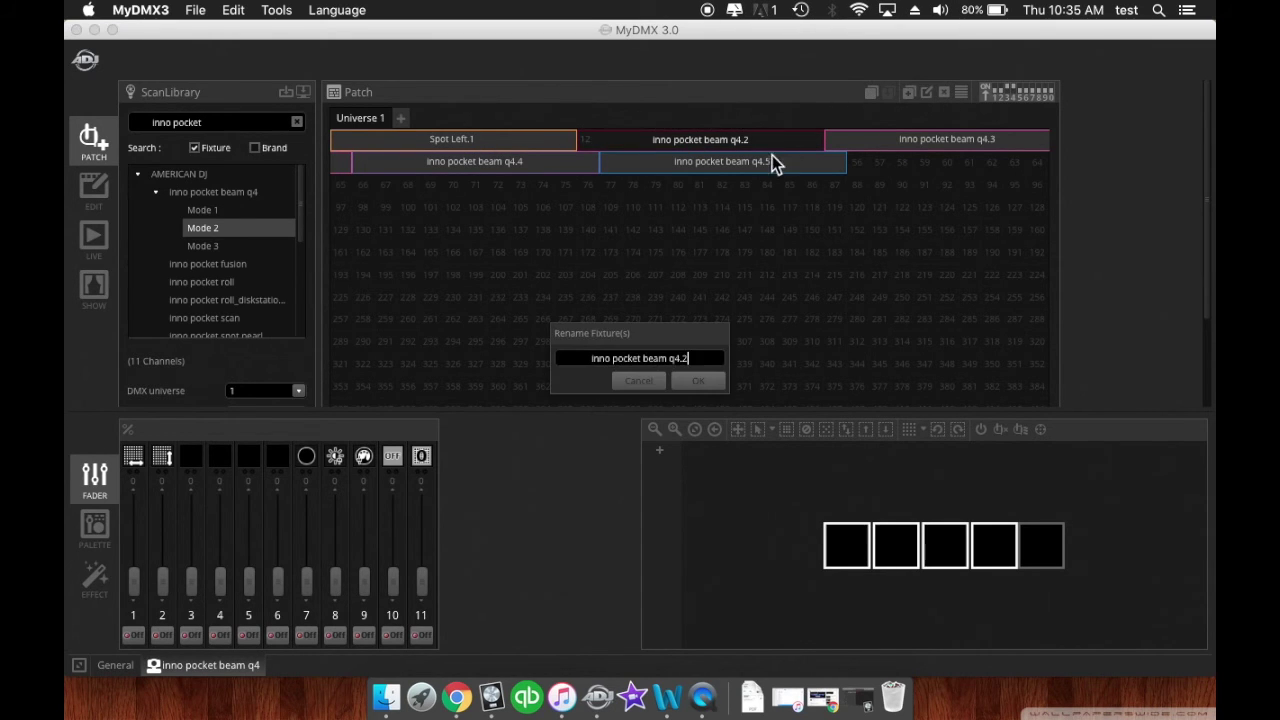
pyautogui.moveTo(692, 358); pyautogui.dragTo(539, 367)
pyautogui.press('BackSpace')
pyautogui.write('Spot Right')
pyautogui.press('Return')
pyautogui.click(706, 199)
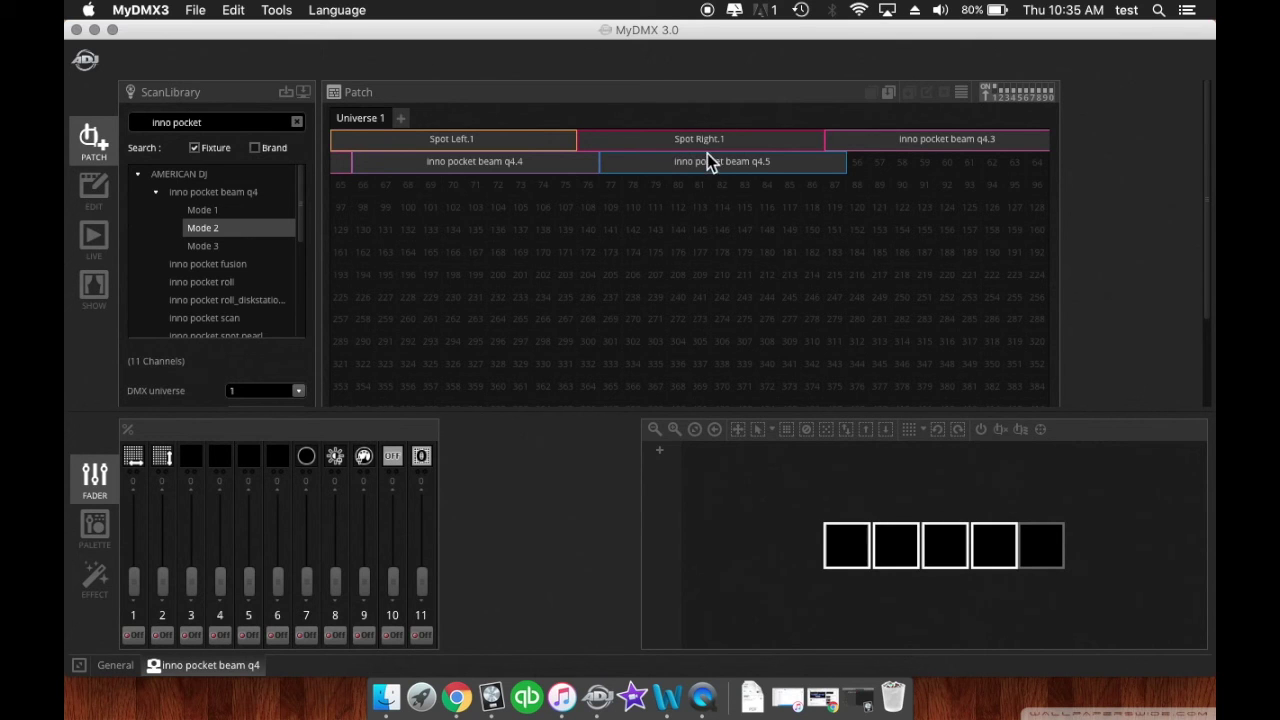
# Rename the third inno pocket beam q4 fixture, at channel 23, as "Spot Right".
pyautogui.click(884, 145)
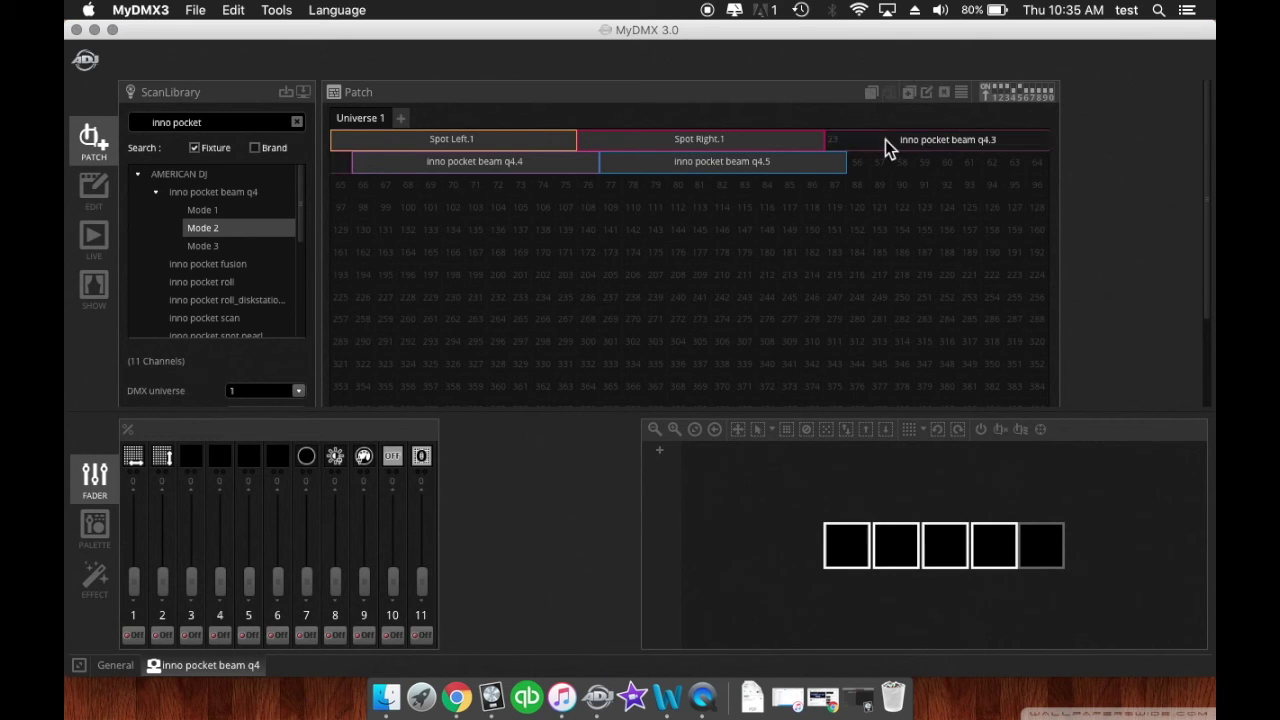
pyautogui.click(927, 90)
pyautogui.moveTo(698, 358); pyautogui.dragTo(582, 358)
pyautogui.press('BackSpace')
pyautogui.write('Spot')
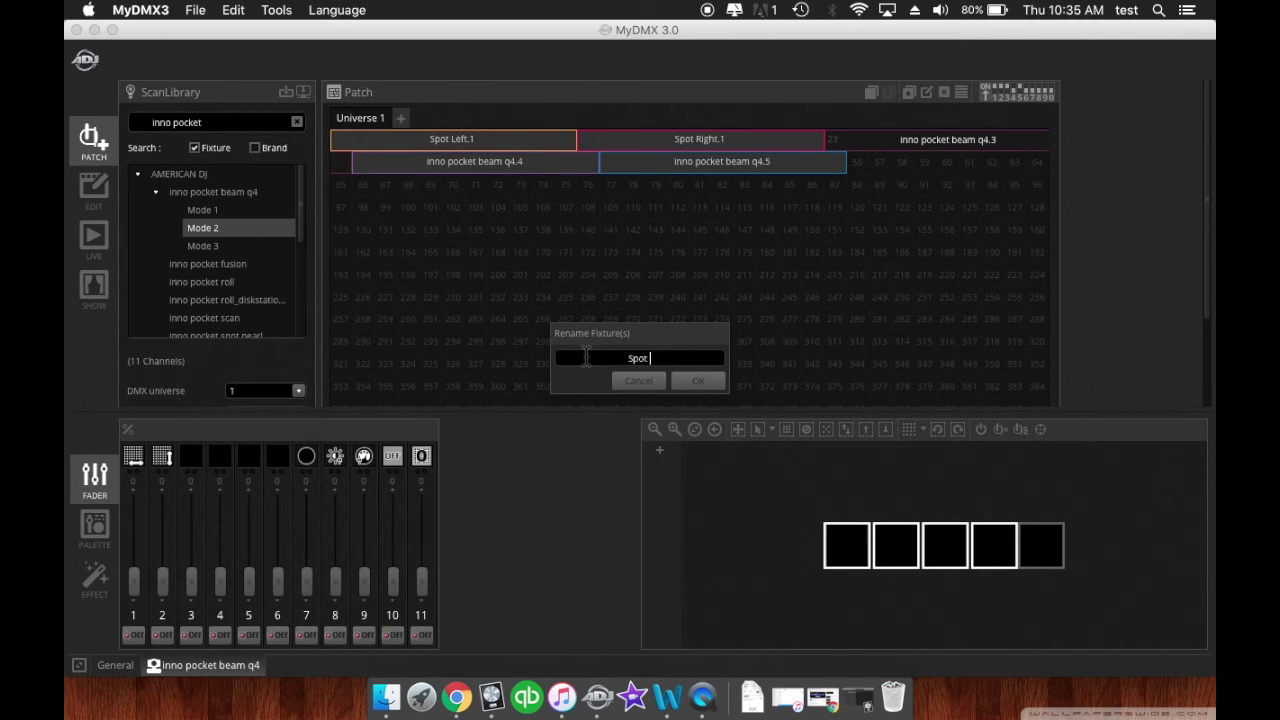
pyautogui.write(' Right')
pyautogui.click(699, 383)
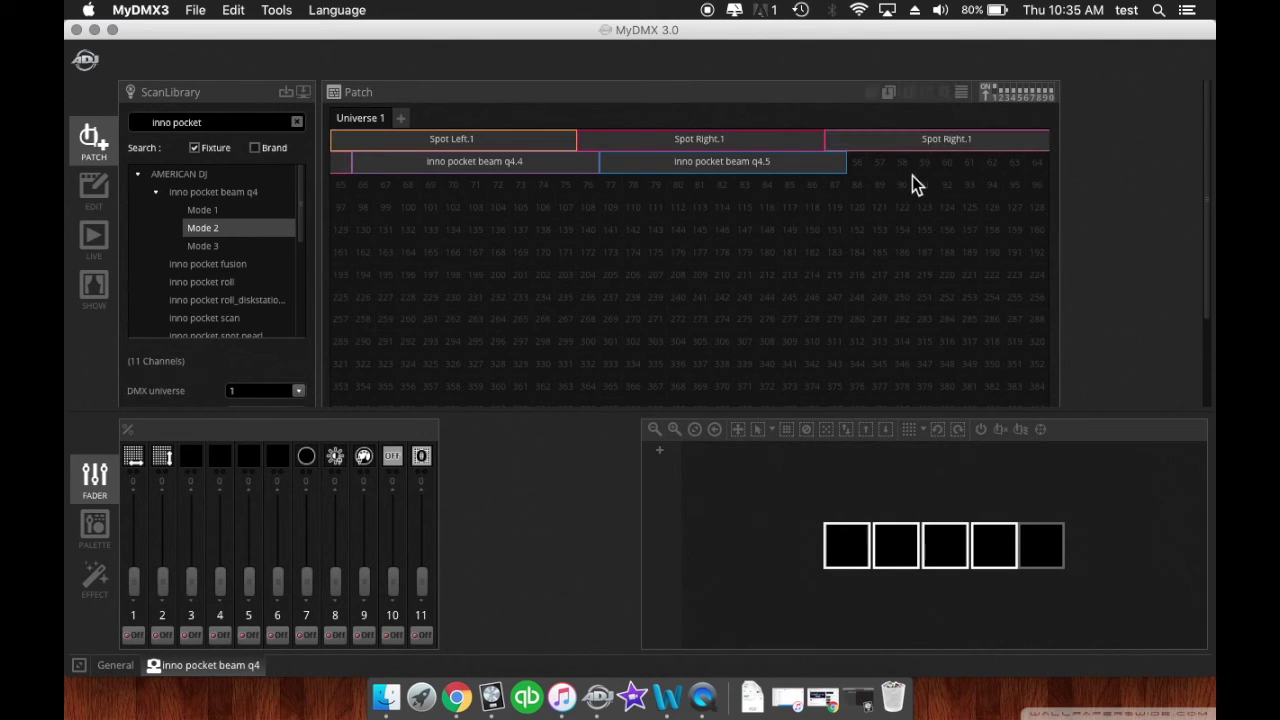
# Rename the fourth inno pocket beam q4 fixture, at channel 34, as "Spot Left".
pyautogui.click(489, 167)
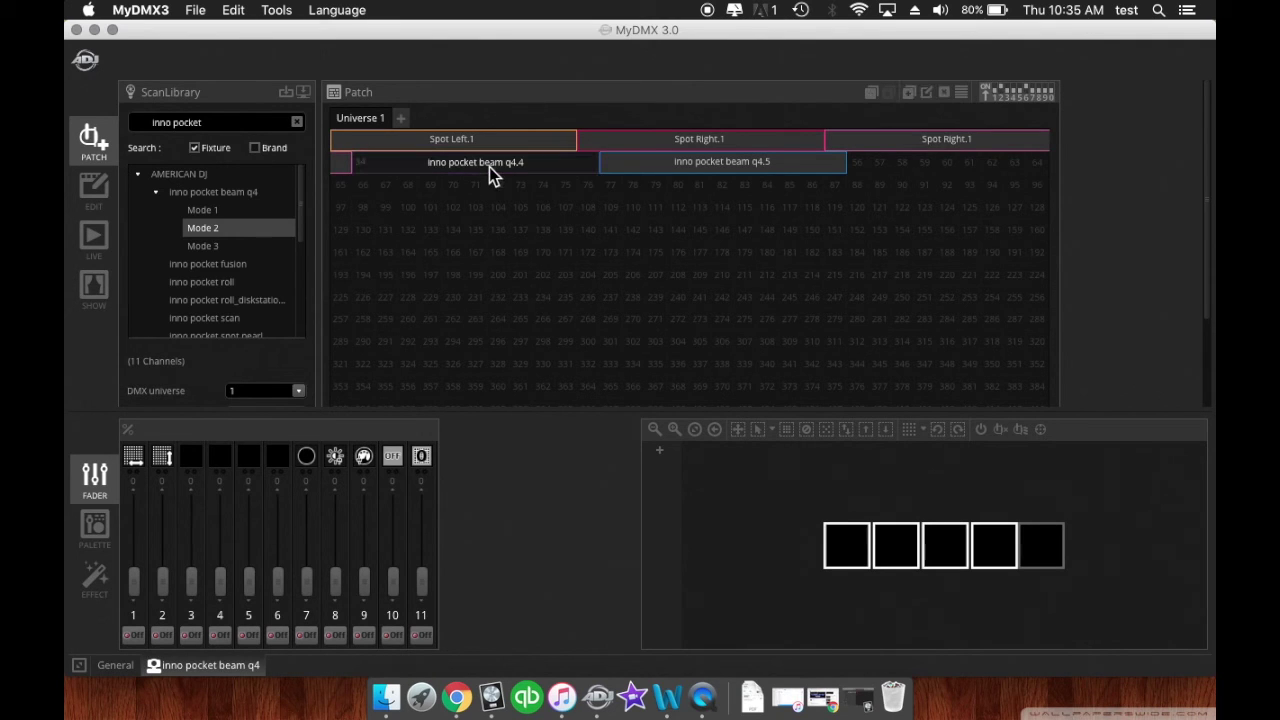
pyautogui.click(926, 94)
pyautogui.moveTo(694, 358); pyautogui.dragTo(567, 352)
pyautogui.write('Spot L')
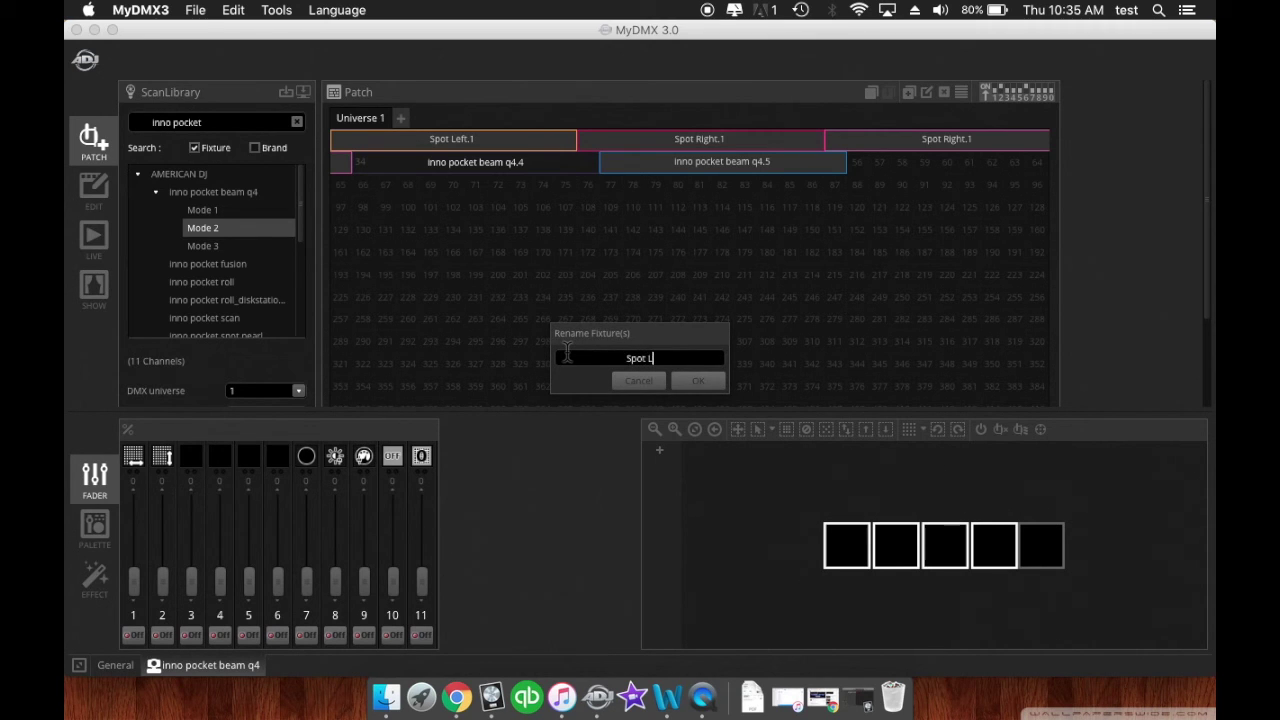
pyautogui.write('eft')
pyautogui.press('Return')
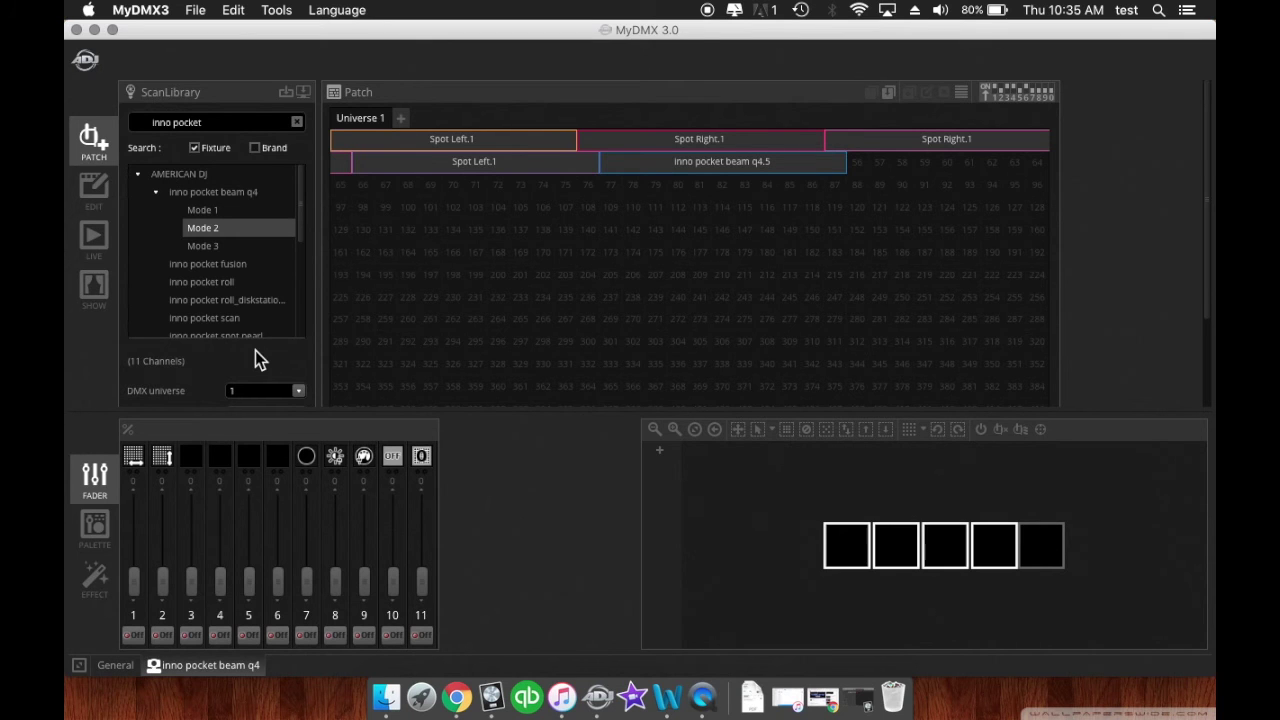
# Collapse the American DJ results in the ScanLibrary and clear the "inno pocket" search to list all brands.
pyautogui.scroll(-5, 255, 350)
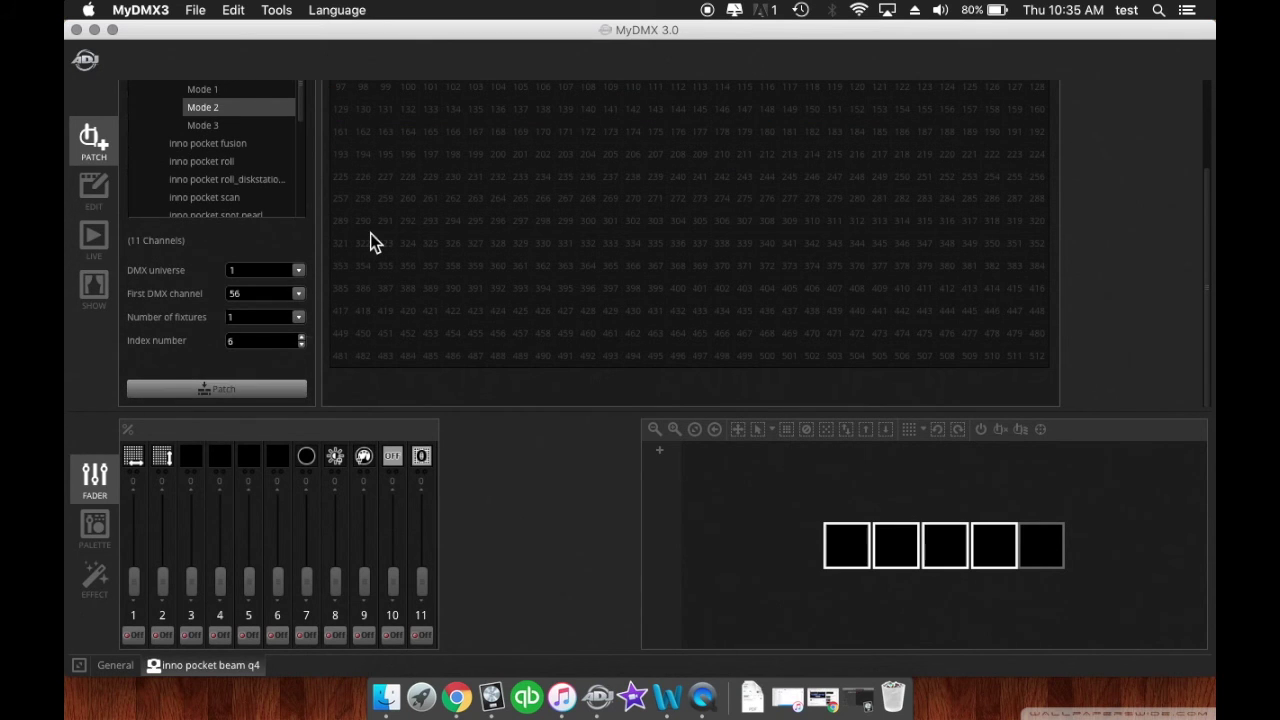
pyautogui.scroll(5, 370, 243)
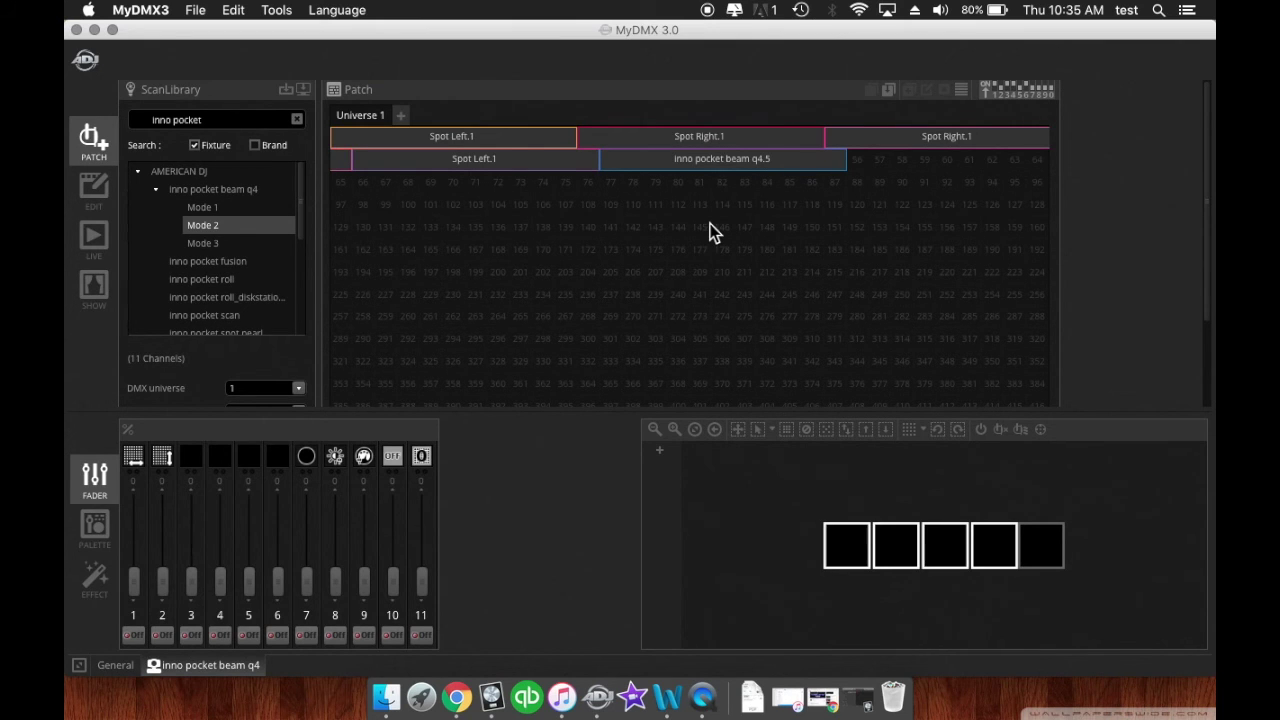
pyautogui.click(155, 193)
pyautogui.click(137, 176)
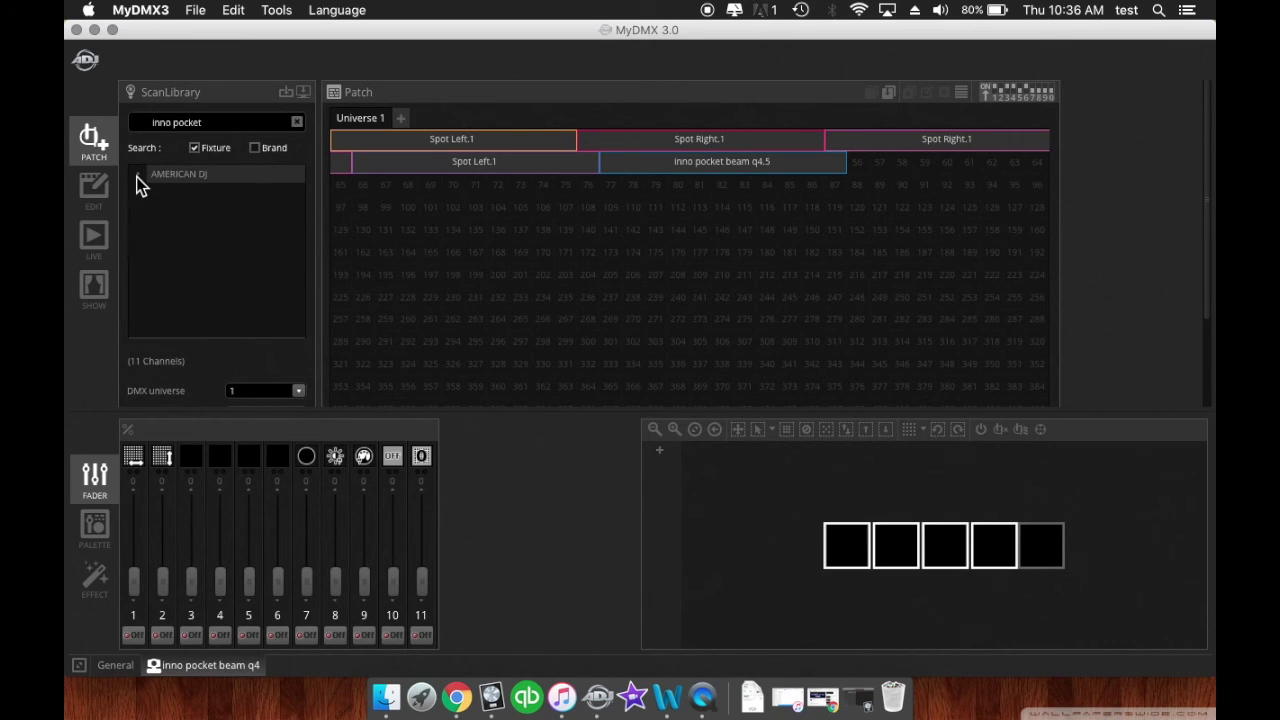
pyautogui.click(296, 121)
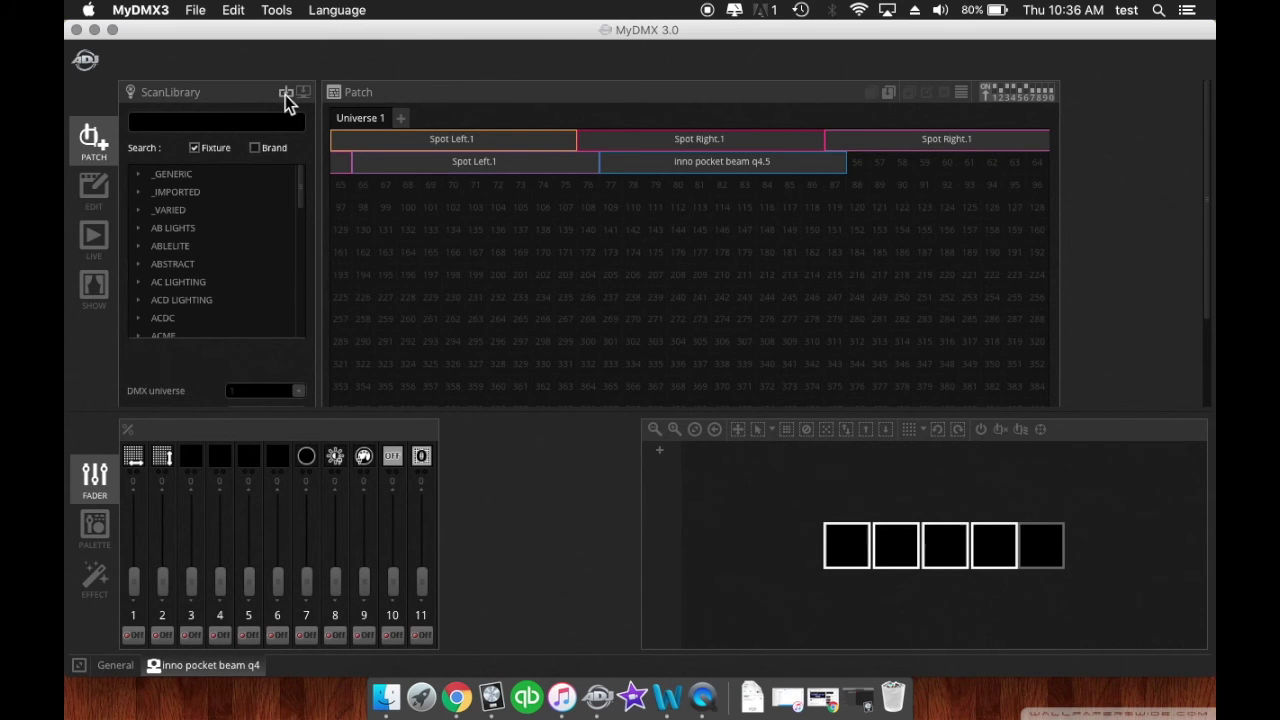
# Look at the file browser for importing a fixture profile, close it and look through the ScanLibrary's brand list.
pyautogui.click(285, 95)
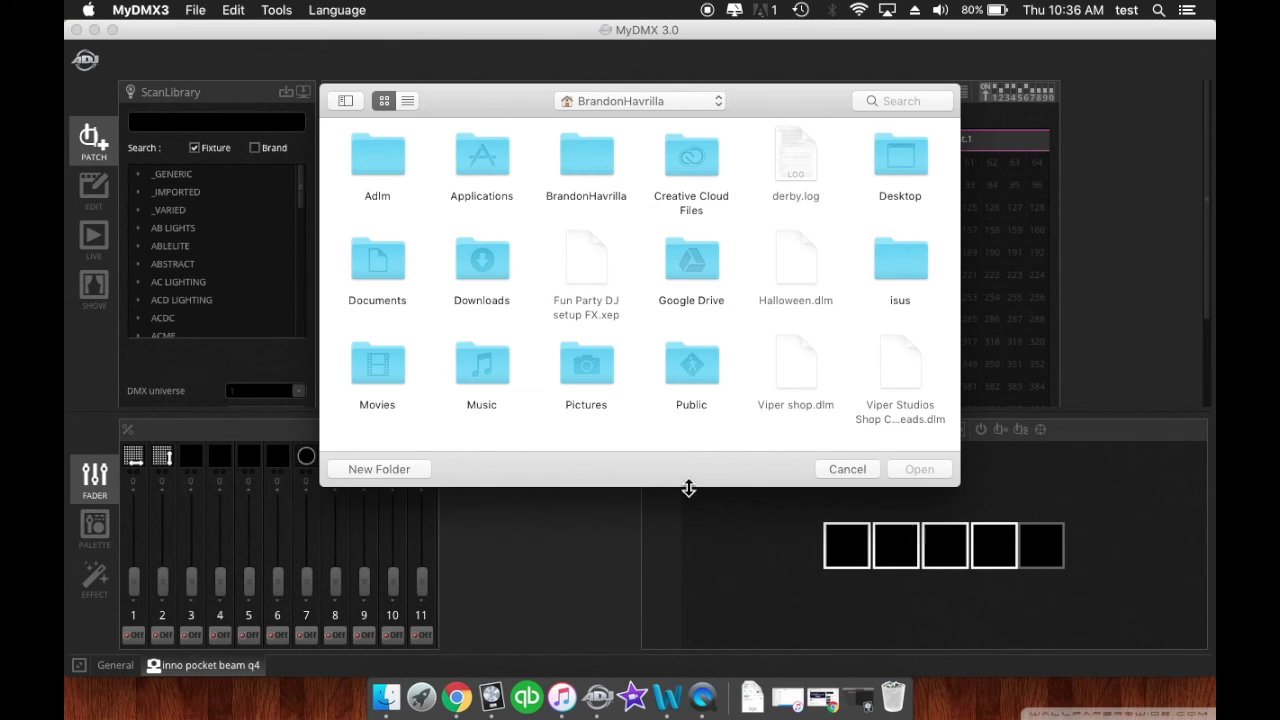
pyautogui.click(843, 469)
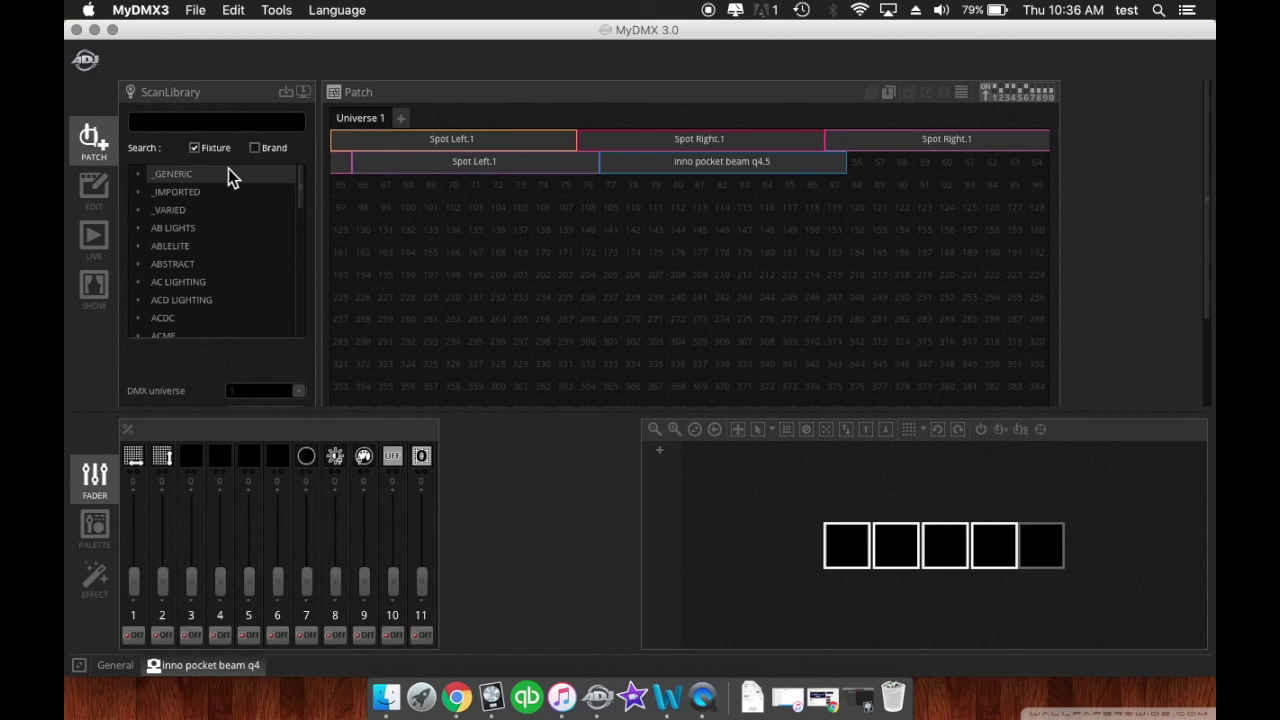
pyautogui.scroll(-5, 228, 169)
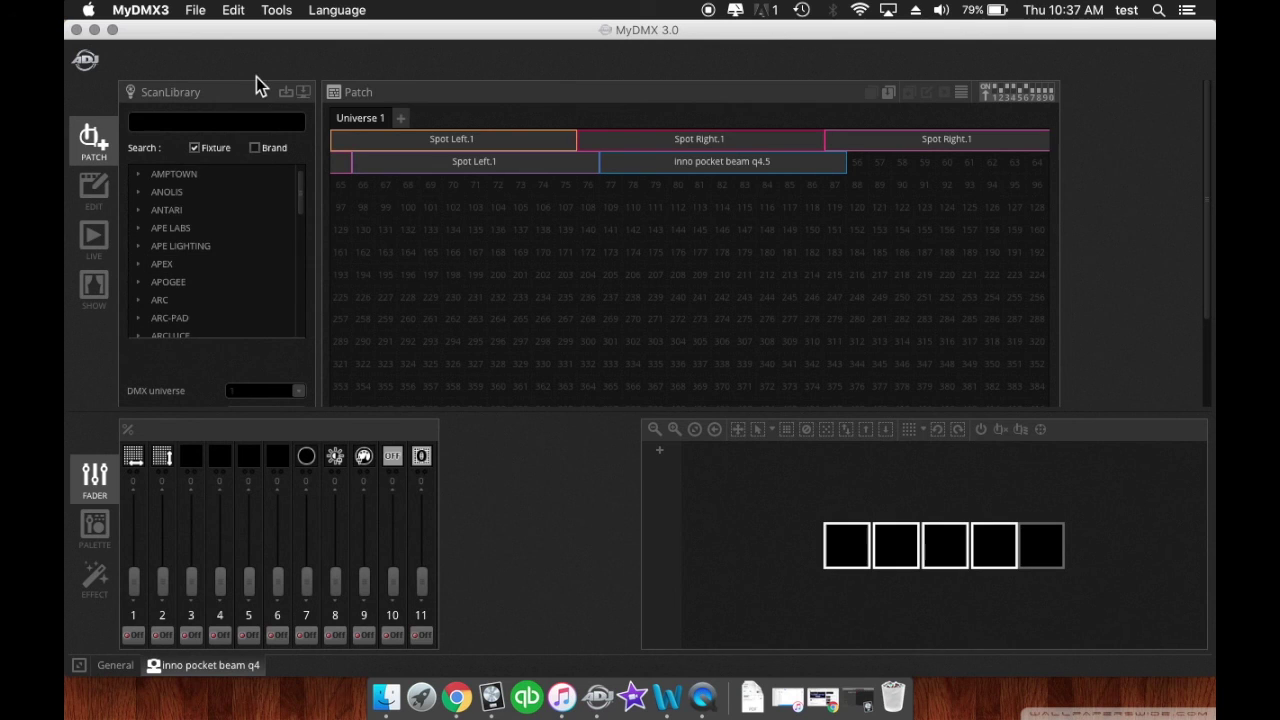
pyautogui.scroll(3, 241, 235)
pyautogui.scroll(2, 241, 237)
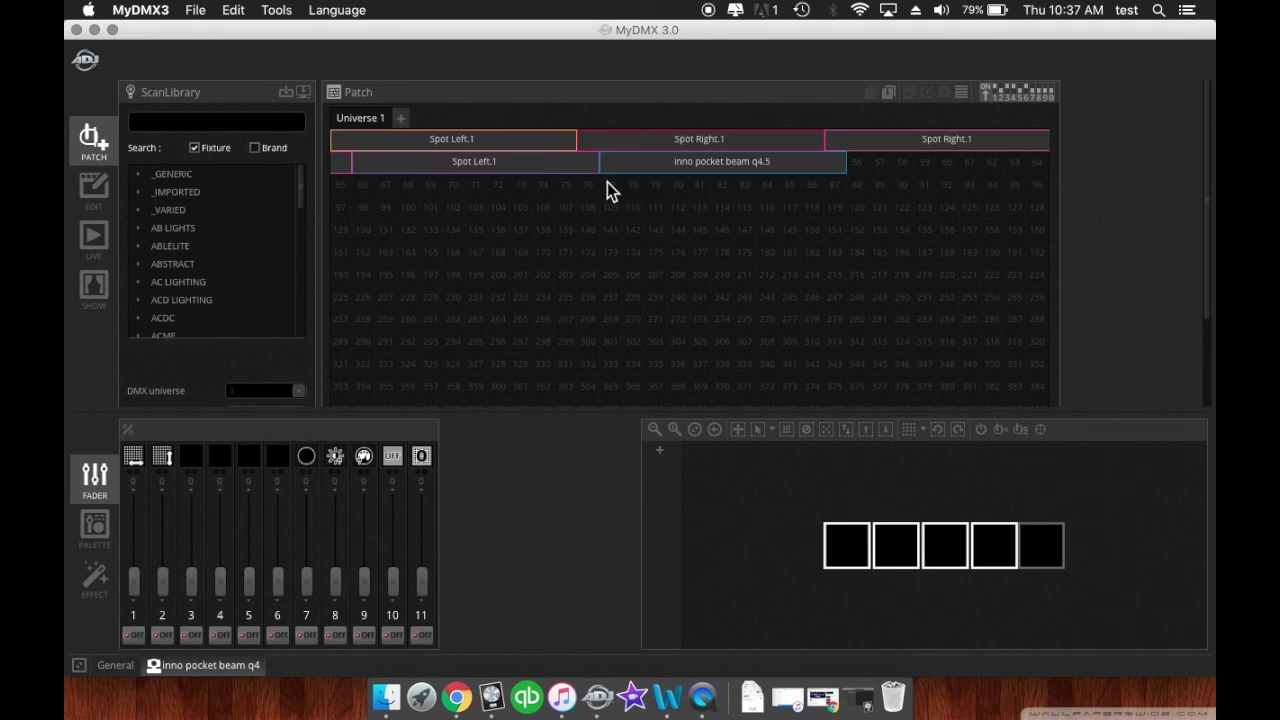
# Assign Color 6 to the first three patched fixtures, at channels 1, 12 and 23.
pyautogui.rightClick(541, 140)
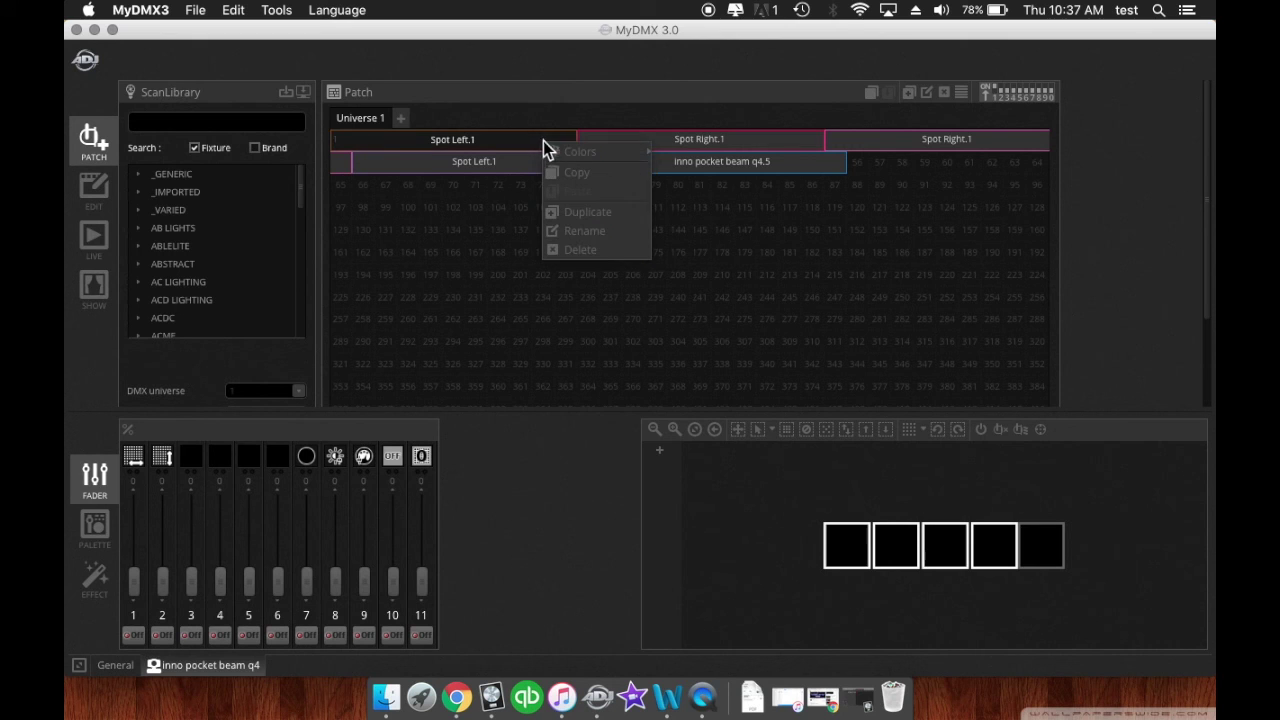
pyautogui.moveTo(552, 152)
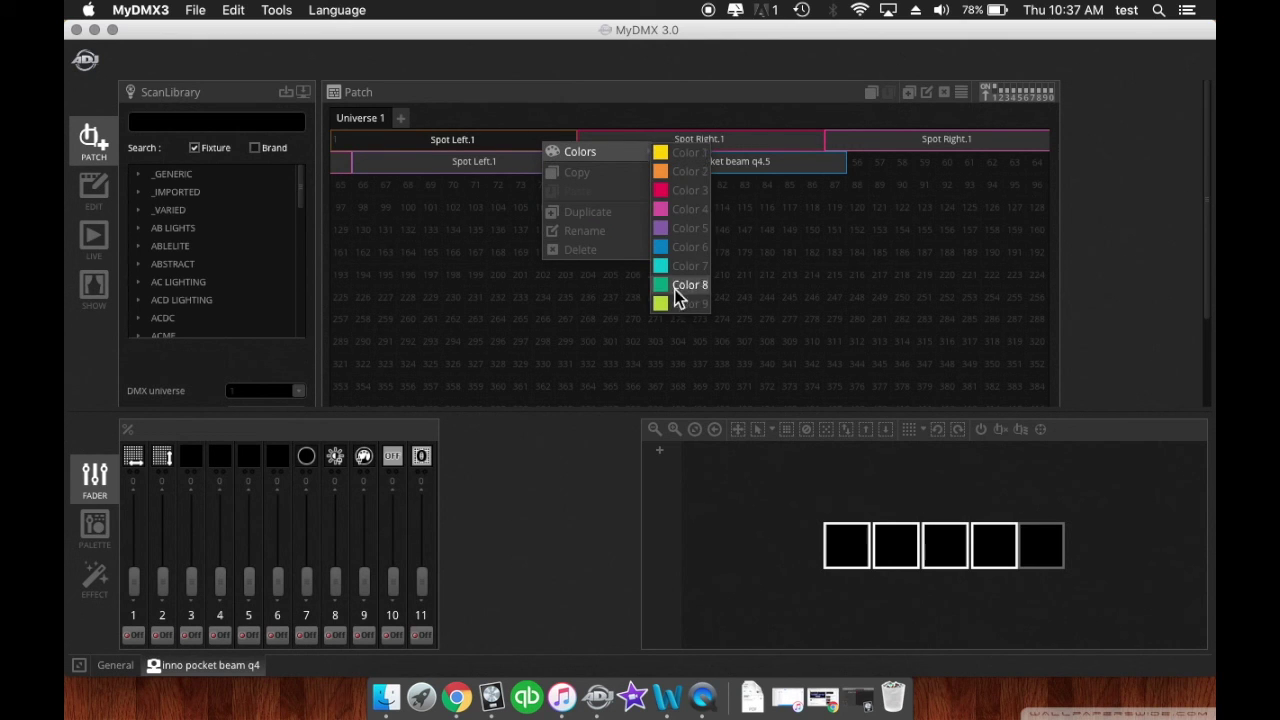
pyautogui.click(688, 246)
pyautogui.click(643, 143)
pyautogui.rightClick(643, 143)
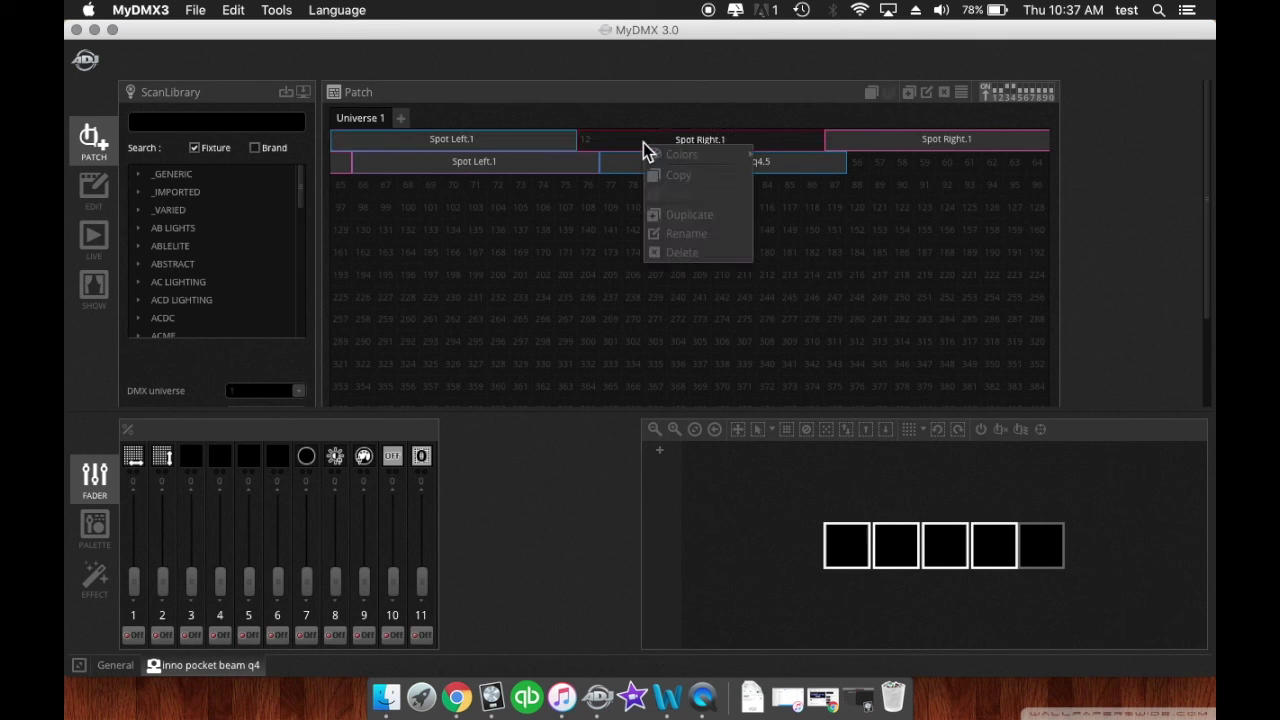
pyautogui.moveTo(665, 154)
pyautogui.click(799, 236)
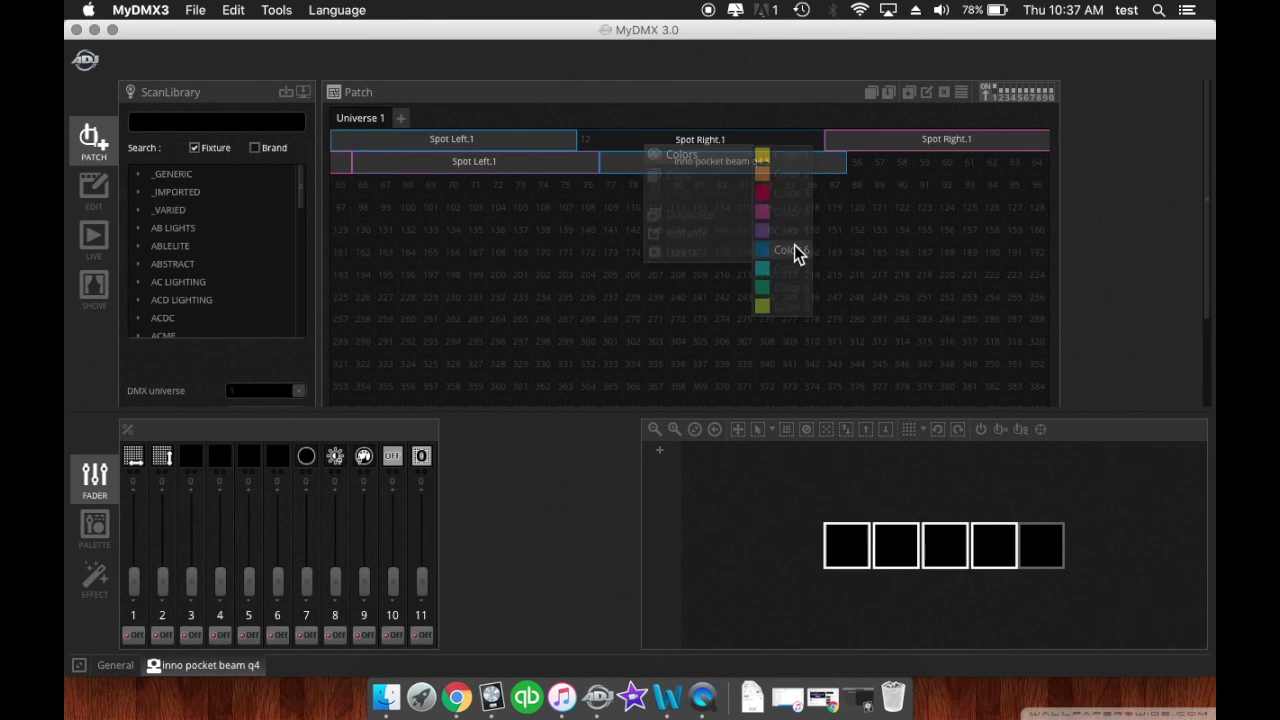
pyautogui.rightClick(873, 140)
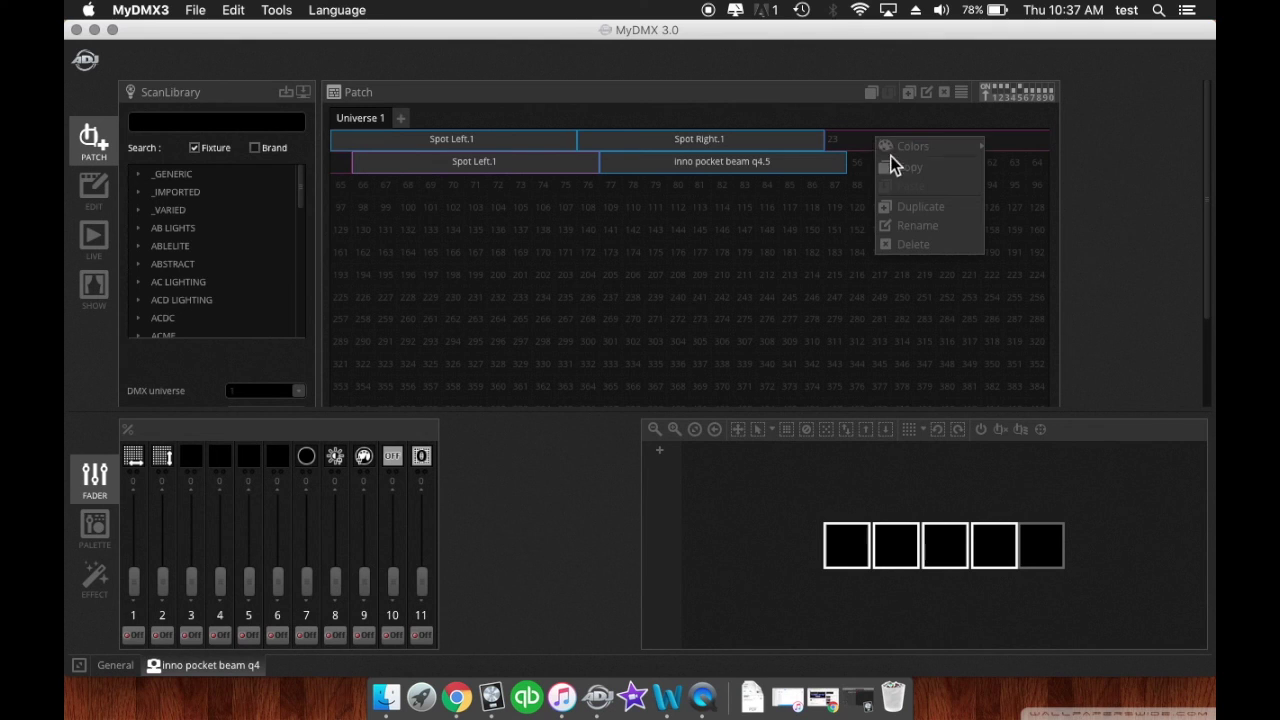
pyautogui.moveTo(931, 152)
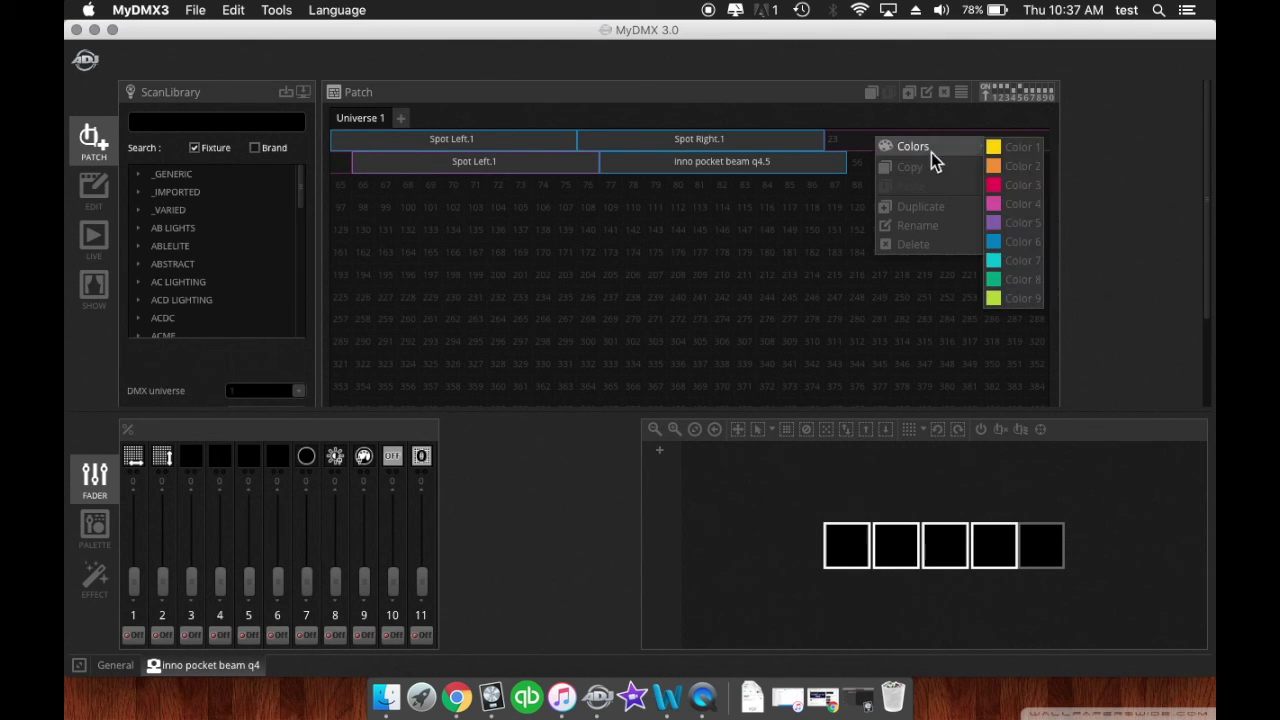
pyautogui.click(1006, 243)
# Assign a magenta color to the fourth fixture, "Spot Left" at channel 34.
pyautogui.click(503, 174)
pyautogui.rightClick(505, 175)
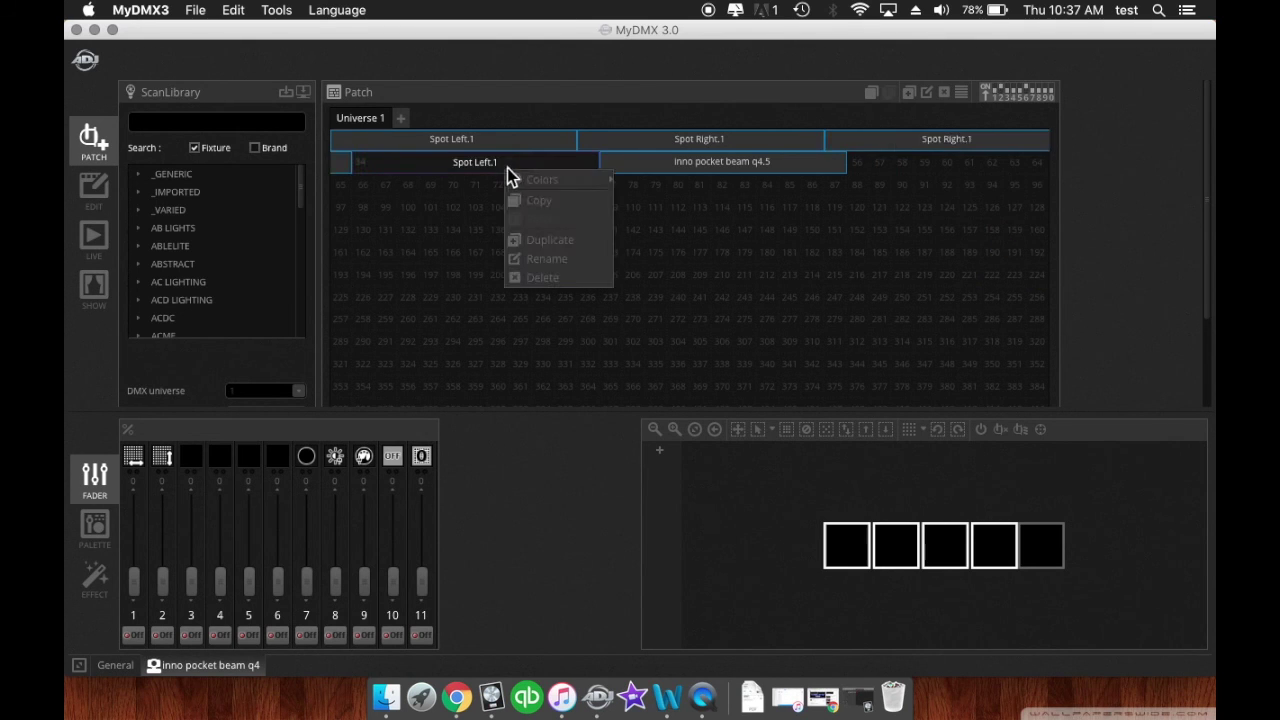
pyautogui.moveTo(540, 180)
pyautogui.click(658, 210)
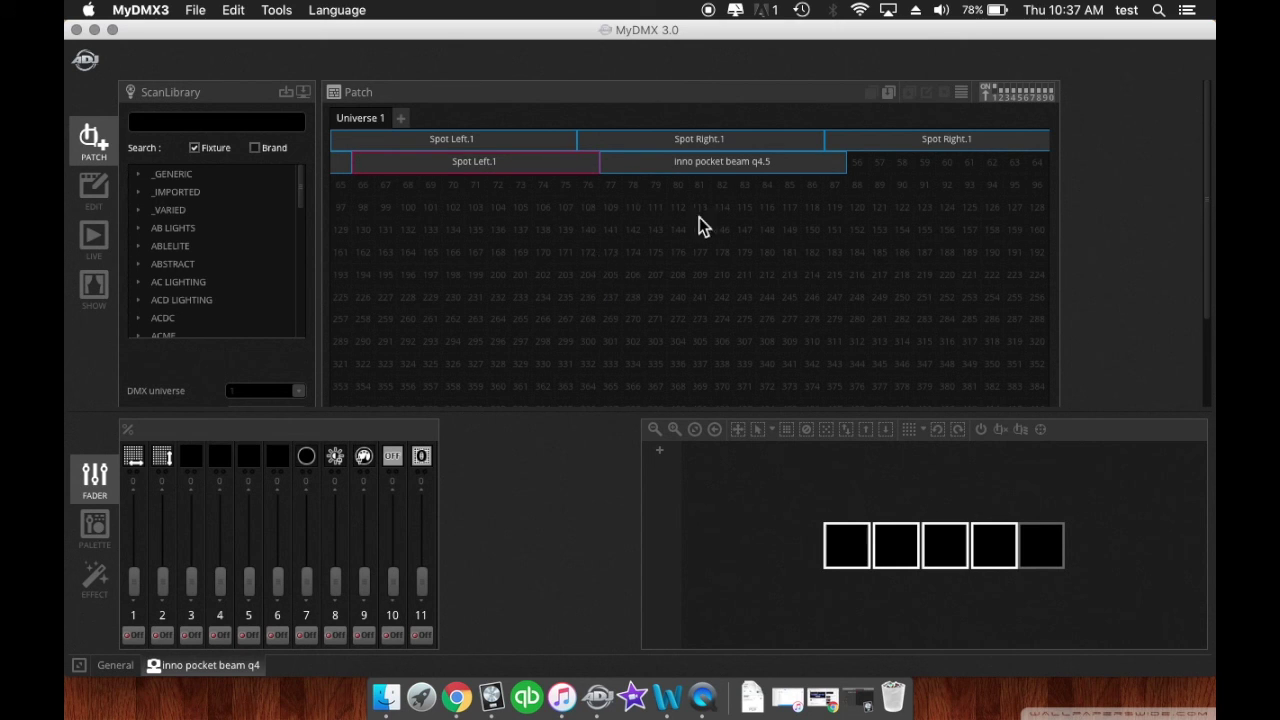
# Show the General view of the faders and look through the channel faders of universe 1.
pyautogui.scroll(-3, 512, 298)
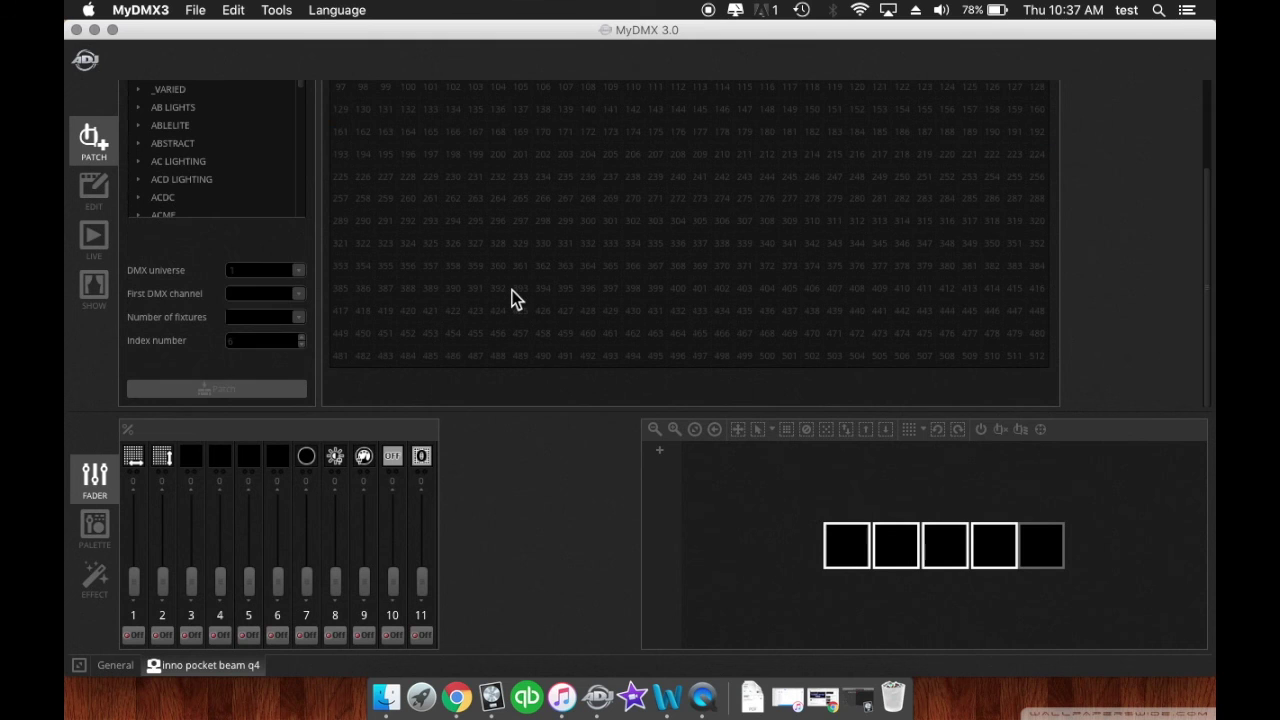
pyautogui.scroll(3, 512, 298)
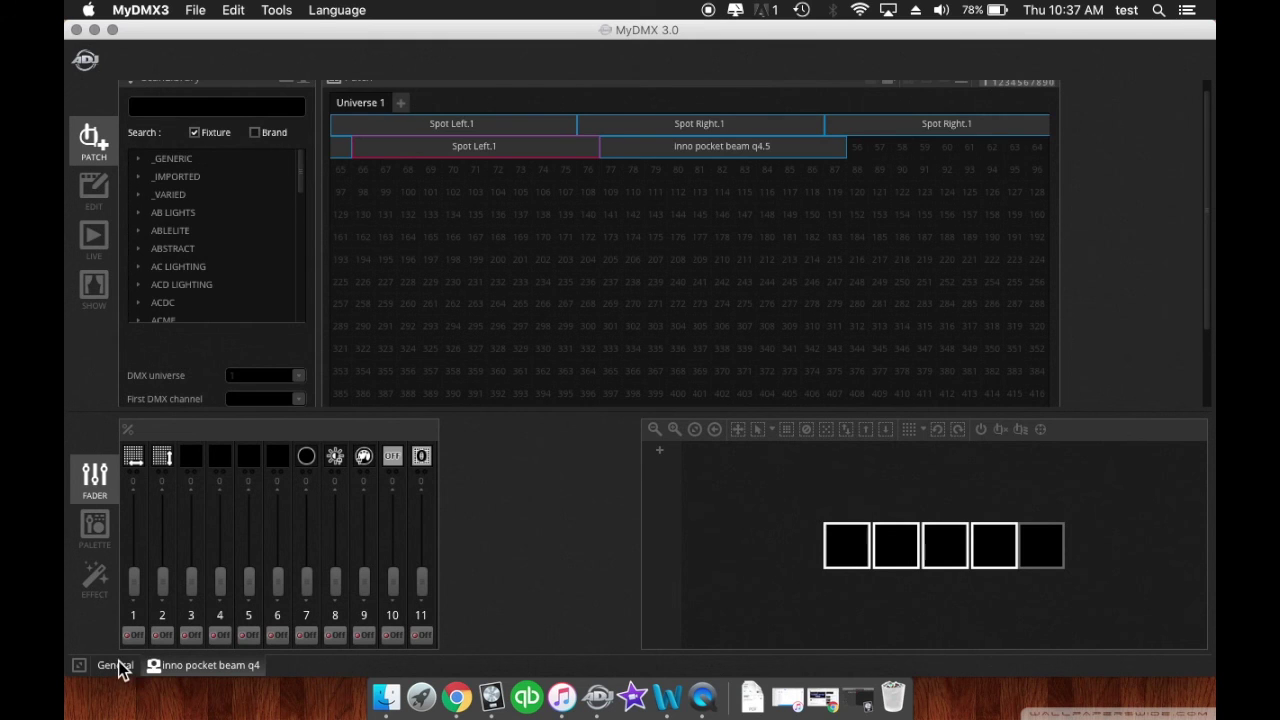
pyautogui.click(116, 665)
pyautogui.hscroll(5, 528, 535)
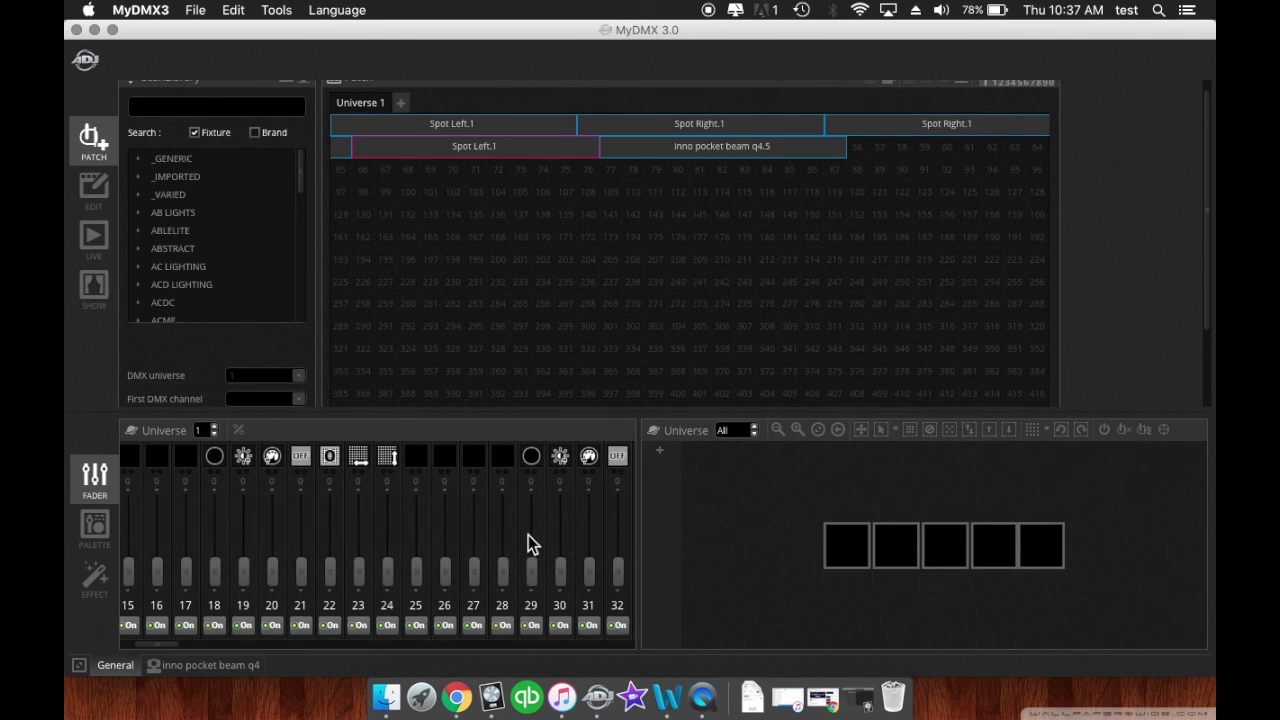
pyautogui.hscroll(-5, 528, 535)
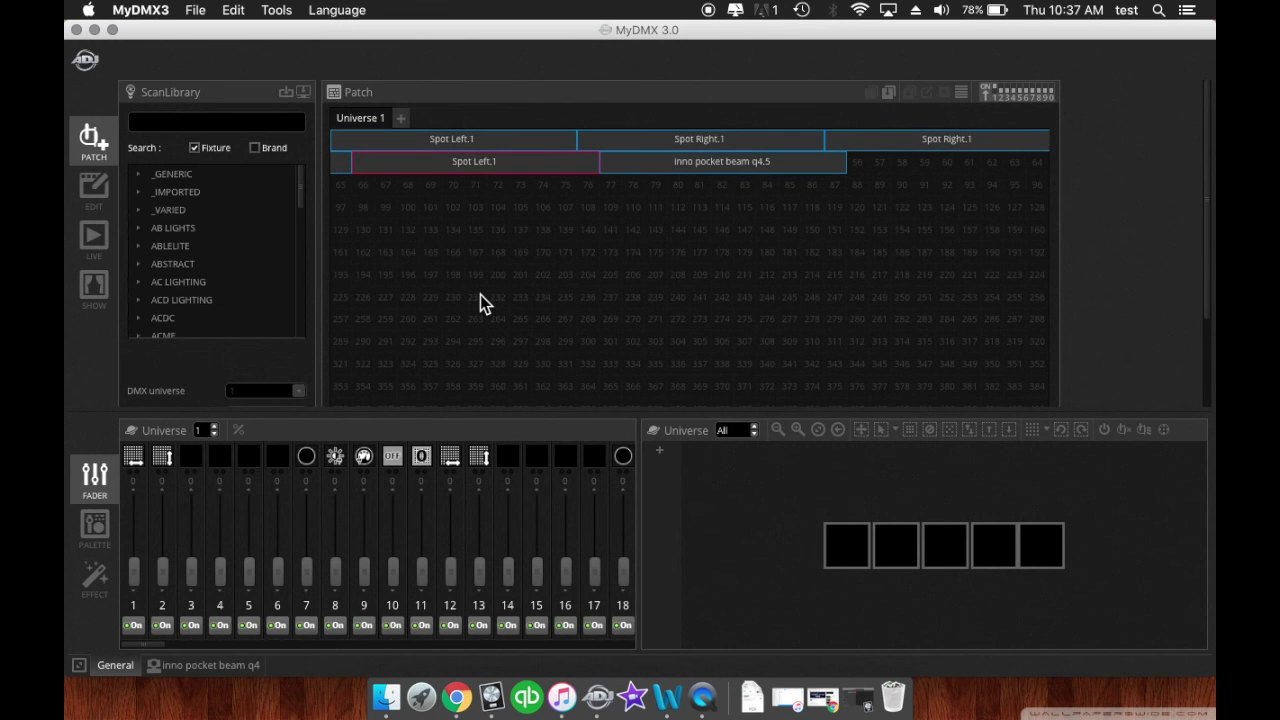